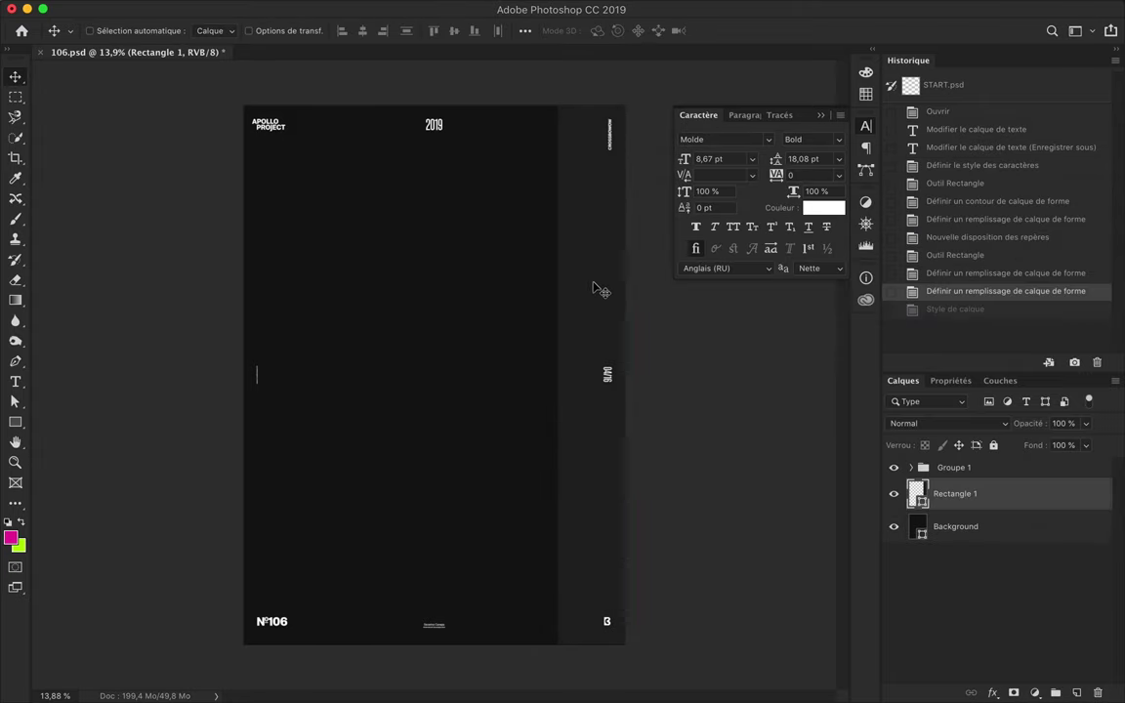
Step: Alt-drag the thin Satin-styled bar to place a duplicate at a new spot
drag(606, 288, 495, 560)
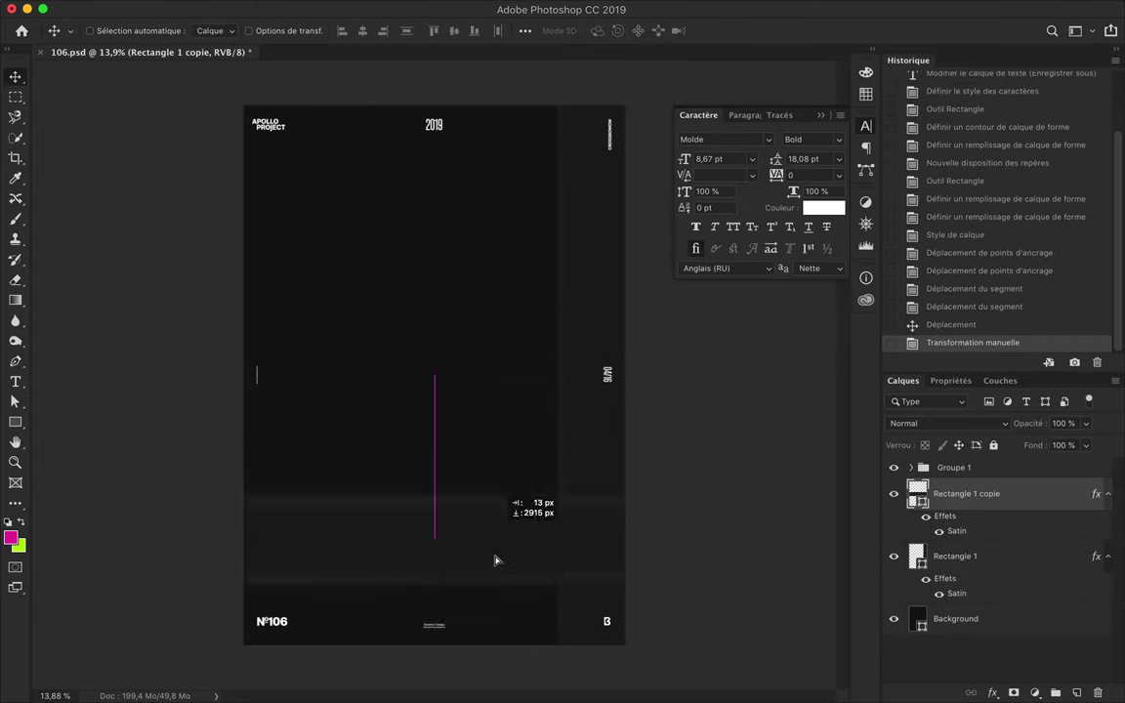
Step: Position bar copies along the poster bottom and edge, and stretch the rotated one across the top
drag(987, 577, 977, 562)
drag(605, 586, 428, 628)
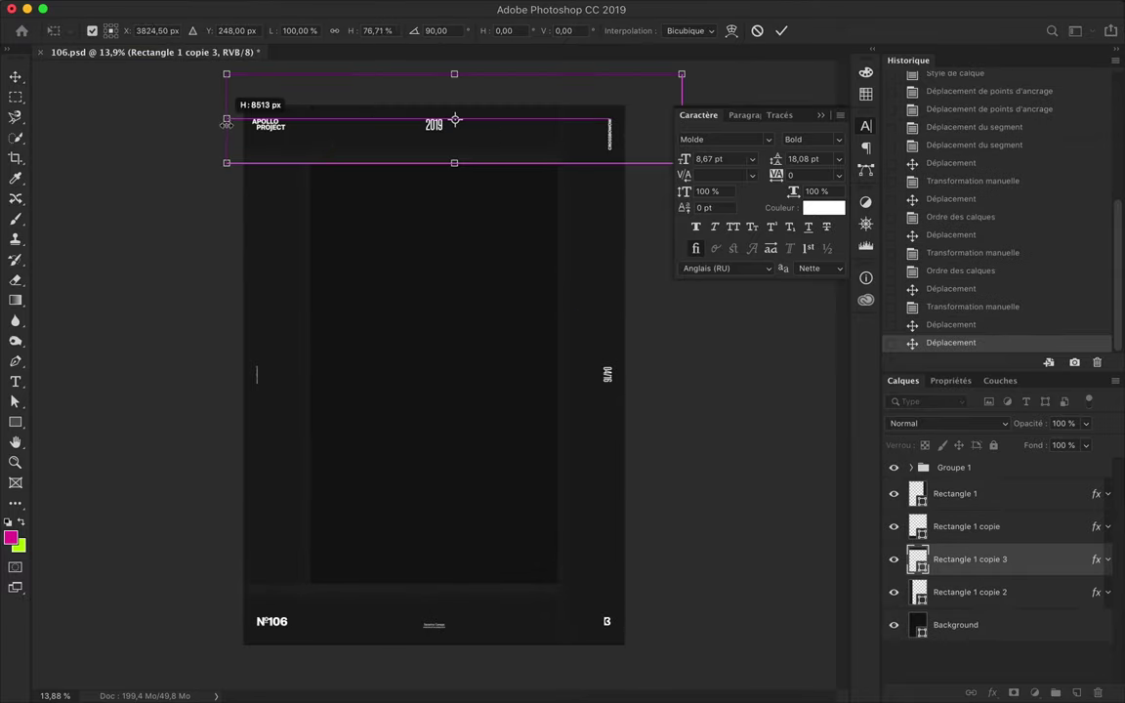
drag(227, 124, 438, 98)
key(ctrl+apostrophe)
key(Return)
Step: Select the Rectangle 1 copie layer, fit the poster in view, and check a bar's layer style
click(400, 481)
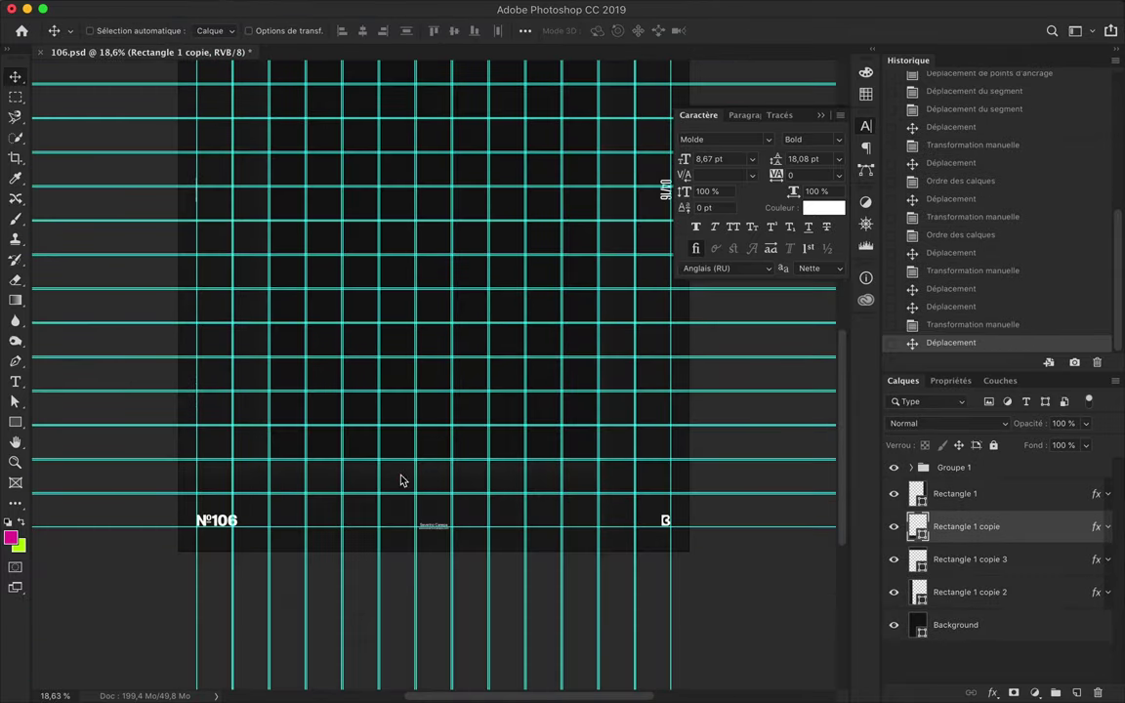
key(ctrl+apostrophe)
key(ctrl+0)
double_click(1025, 493)
key(Return)
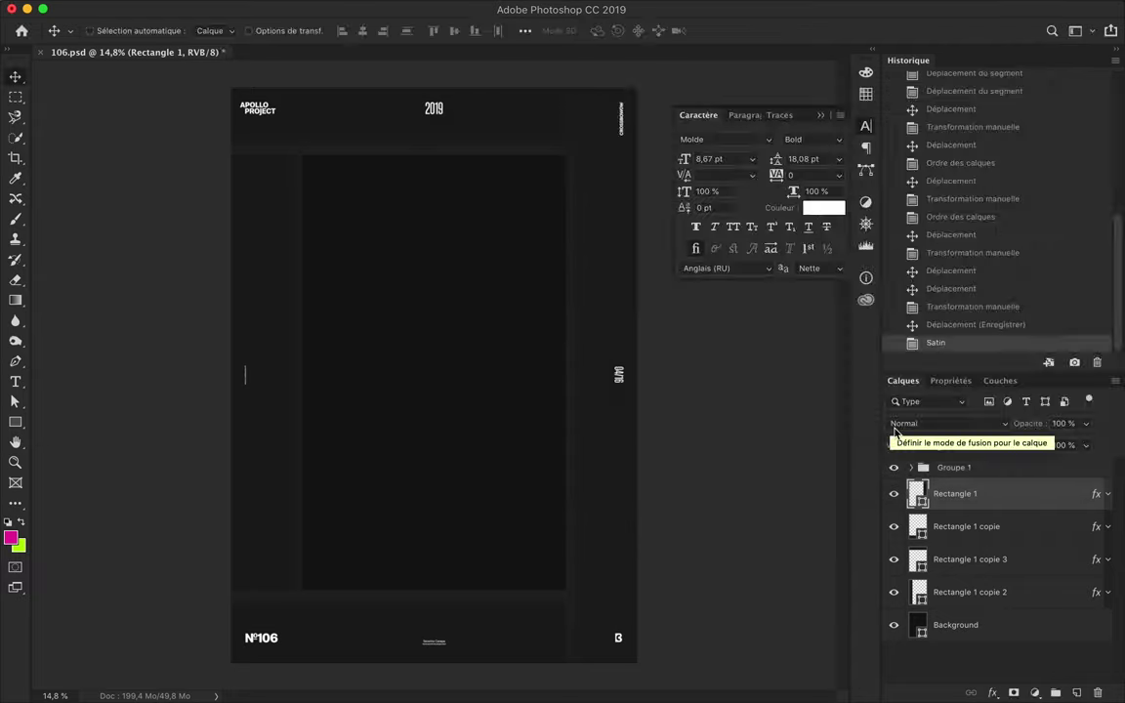
Step: Paste the Satin layer style onto the bar copies
double_click(1025, 494)
key(Return)
right_click(1016, 494)
click(840, 389)
Step: Fill a marquee over a bar with a gradient on a new layer clipped to the bar
key(a)
click(963, 528)
drag(603, 83, 436, 178)
key(g)
drag(586, 118, 465, 119)
key(Return)
key(ctrl+shift+alt+n)
key(ctrl+alt+g)
drag(950, 526, 954, 576)
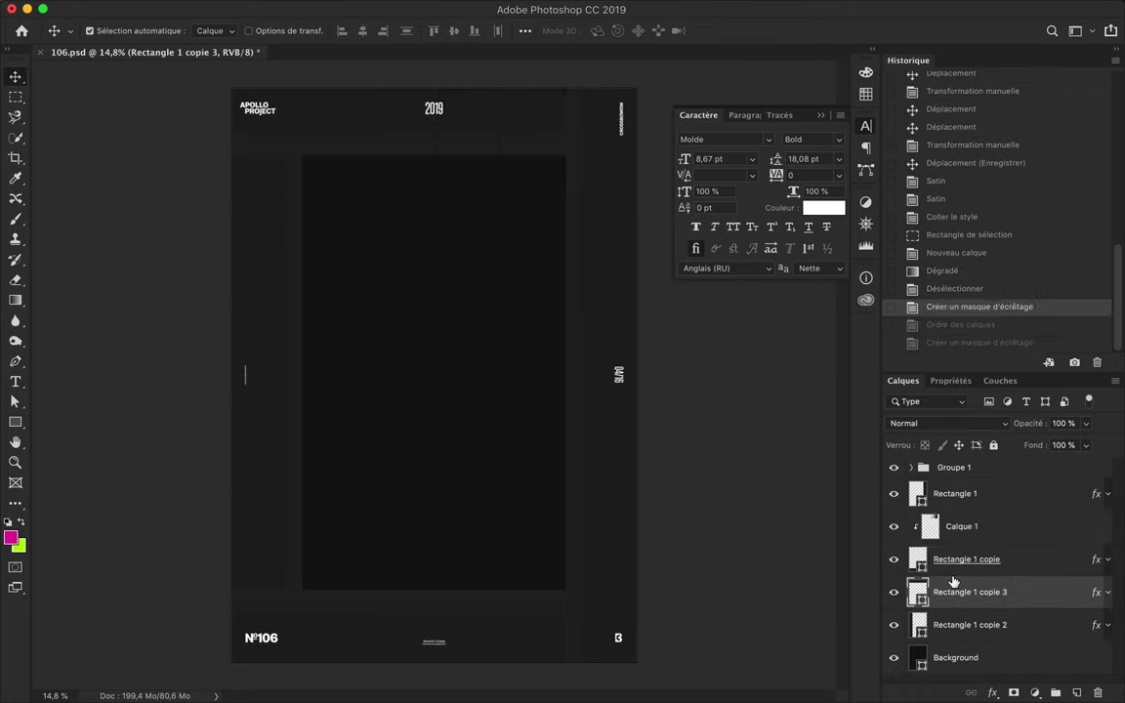
Step: Redo the gradient fill over the marquee area and clip it to the bar below
key(ctrl+alt+g)
click(956, 253)
key(g)
mouse_move(578, 148)
mouse_down()
mouse_move(499, 126)
mouse_move(498, 562)
mouse_move(270, 577)
mouse_up()
key(ctrl+bracketleft)
key(ctrl+alt+g)
key(ctrl+d)
Step: Duplicate the gradient layer, clip the copy to its bar and resize it
key(m)
key(ctrl+bracketright)
key(ctrl+alt+g)
key(ctrl+t)
key(ctrl+t)
key(Return)
Step: Lower the frame bars' fill to 79% and group them into a group named 'Corners'
click(1085, 445)
drag(1079, 466, 1074, 469)
key(ctrl+g)
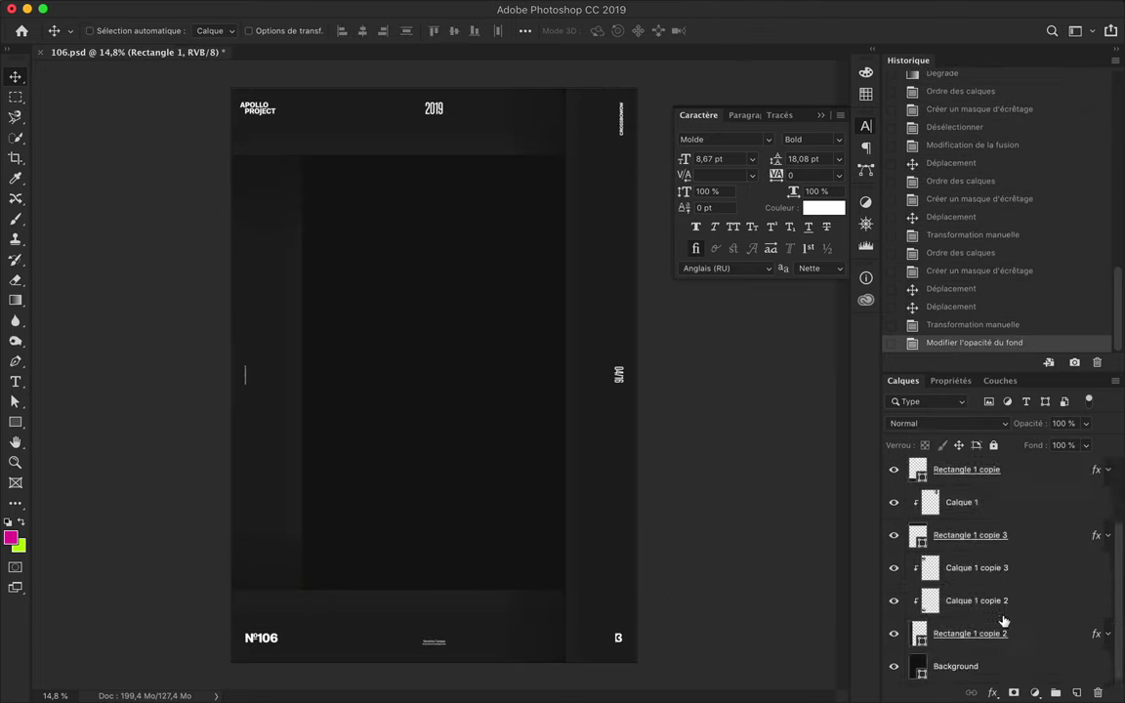
double_click(952, 486)
text(Corners)
key(Return)
Step: Draw a wide 4189 × 209 px horizontal bar near the top with a gradient fill
drag(550, 228, 552, 226)
click(184, 31)
click(155, 62)
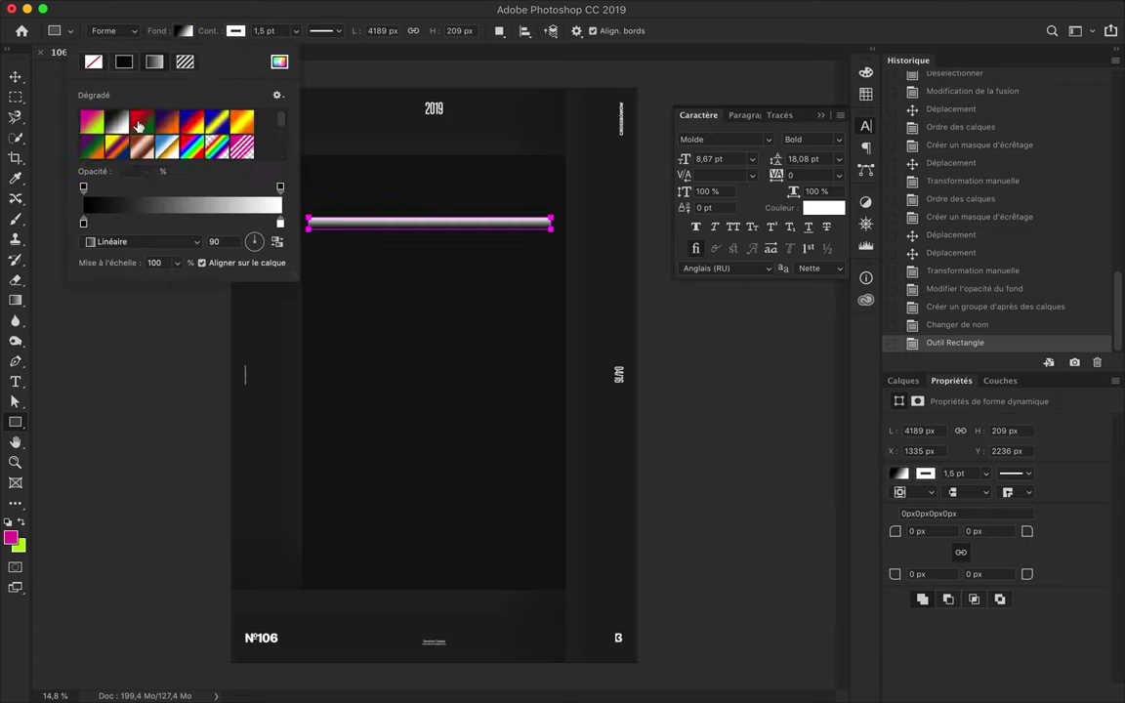
Step: Rotate the new bar diagonally and move it down the layer order
key(v)
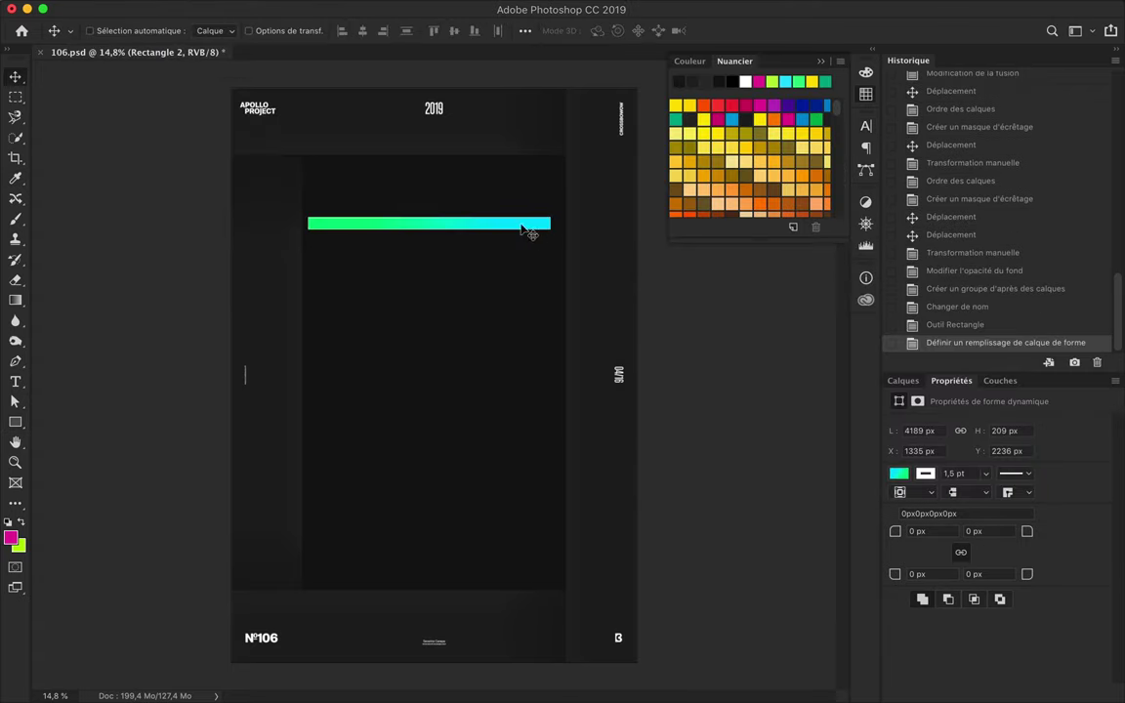
key(Return)
click(903, 380)
key(ctrl+bracketleft)
key(ctrl+bracketleft)
key(ctrl+bracketleft)
key(ctrl+bracketleft)
Step: Give a bar copy a 64,8 px Gaussian Blur and Linear Dodge (Add) blending, below the bar
click(1004, 639)
click(442, 10)
click(711, 314)
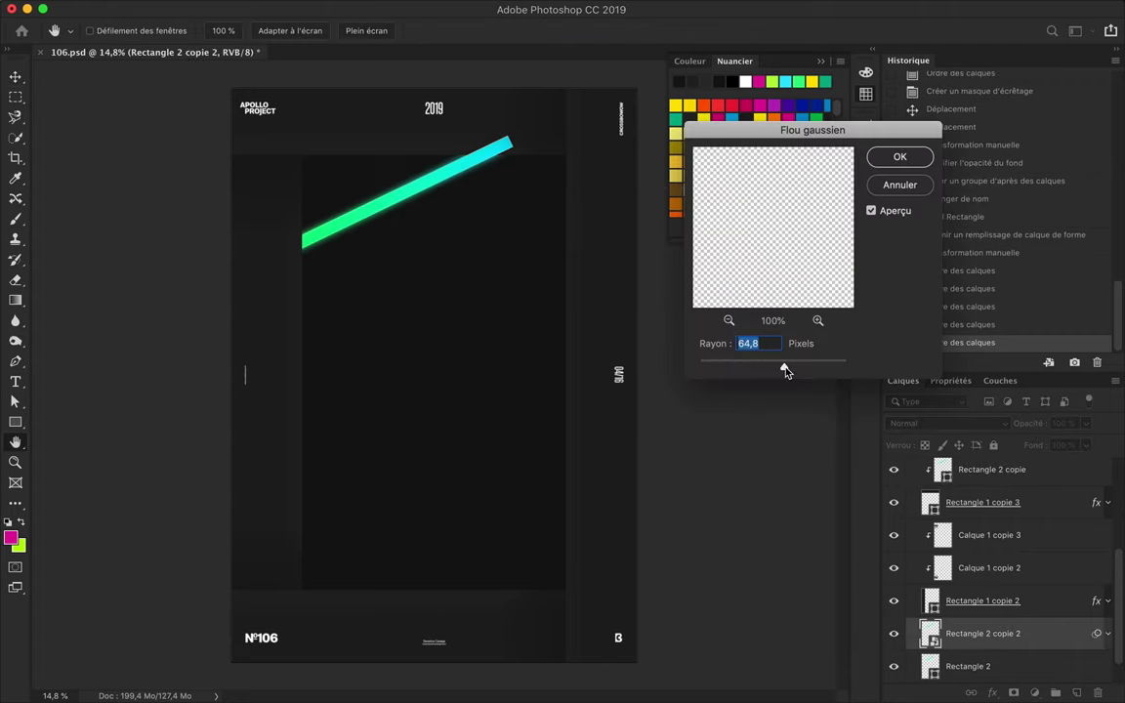
key(Return)
key(ctrl+bracketleft)
click(946, 423)
click(909, 557)
mouse_move(1042, 603)
mouse_down()
mouse_move(1014, 686)
mouse_move(985, 638)
mouse_up()
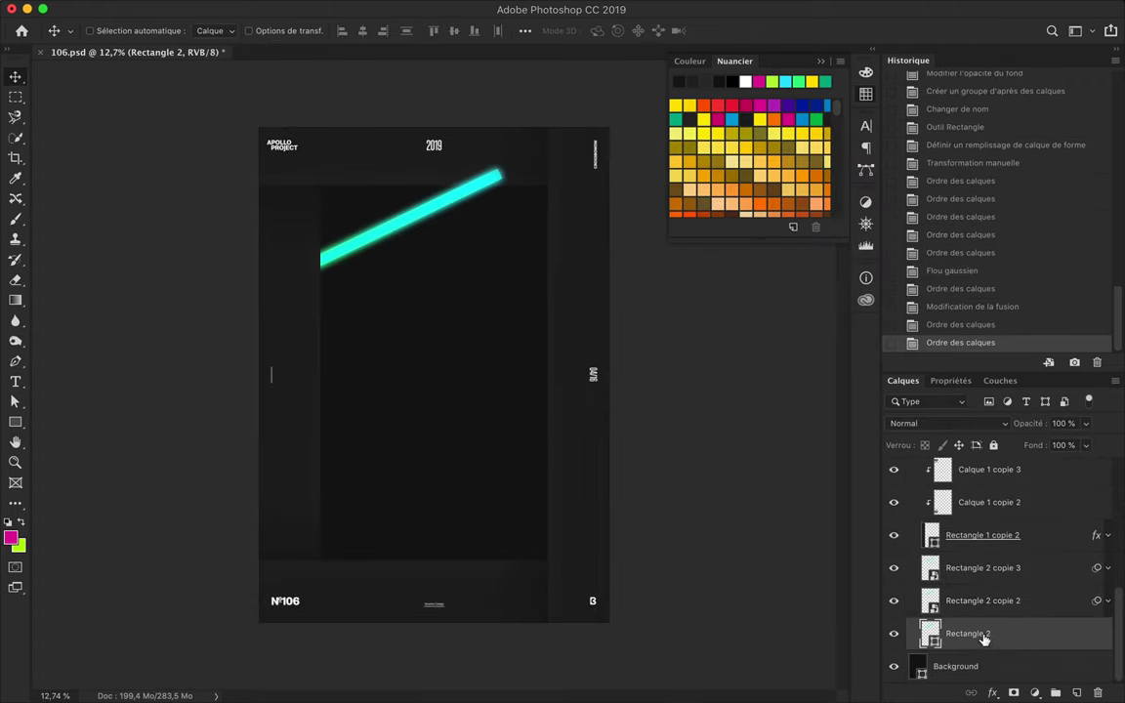
Step: Place a duplicate glowing bar at lower right below Rectangle 1 and save the poster
drag(396, 233, 459, 552)
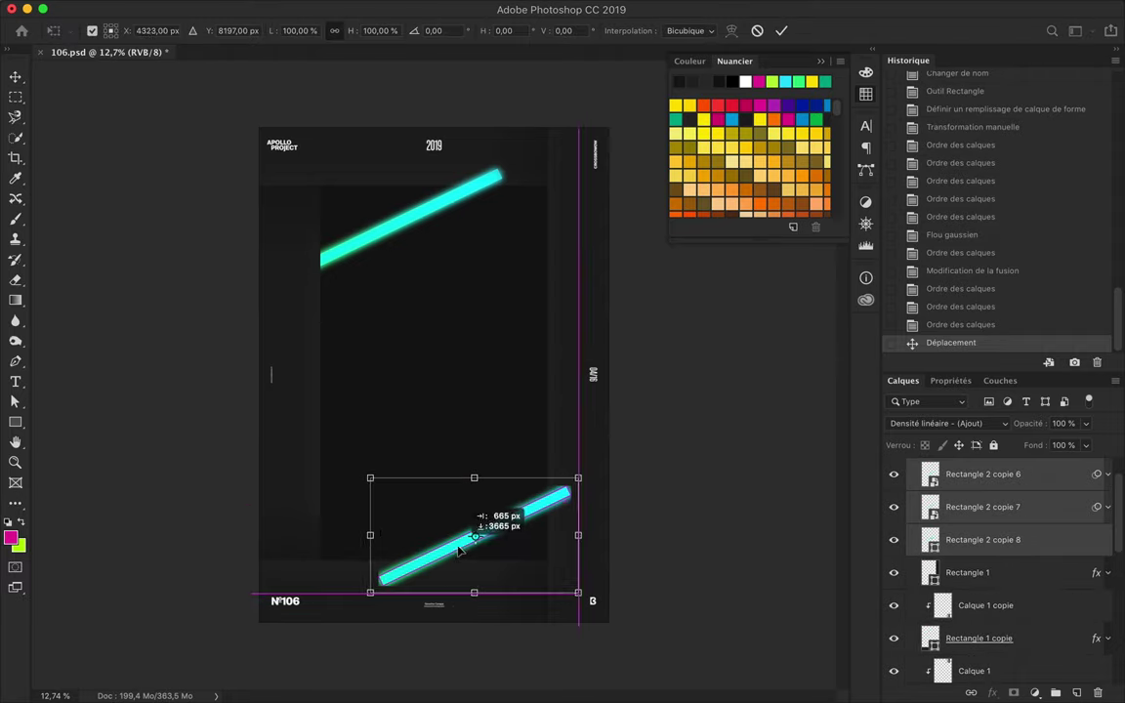
mouse_move(995, 536)
mouse_down()
mouse_move(1013, 576)
mouse_move(988, 497)
mouse_up()
key(super+s)
click(515, 8)
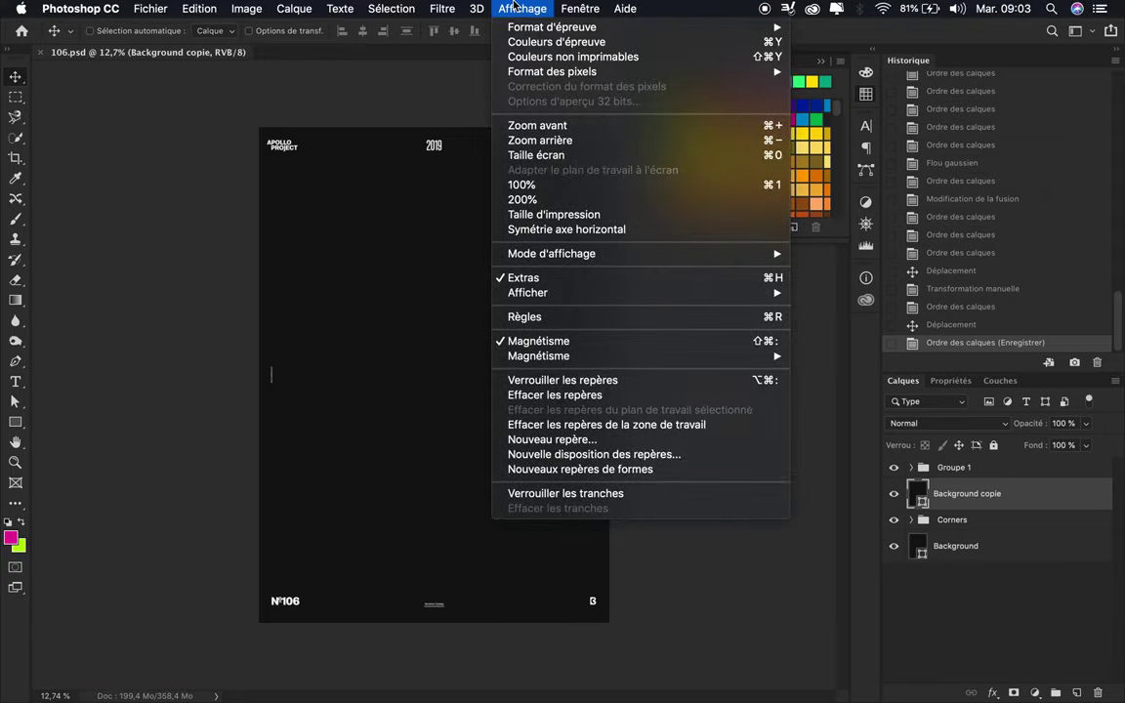
mouse_move(441, 8)
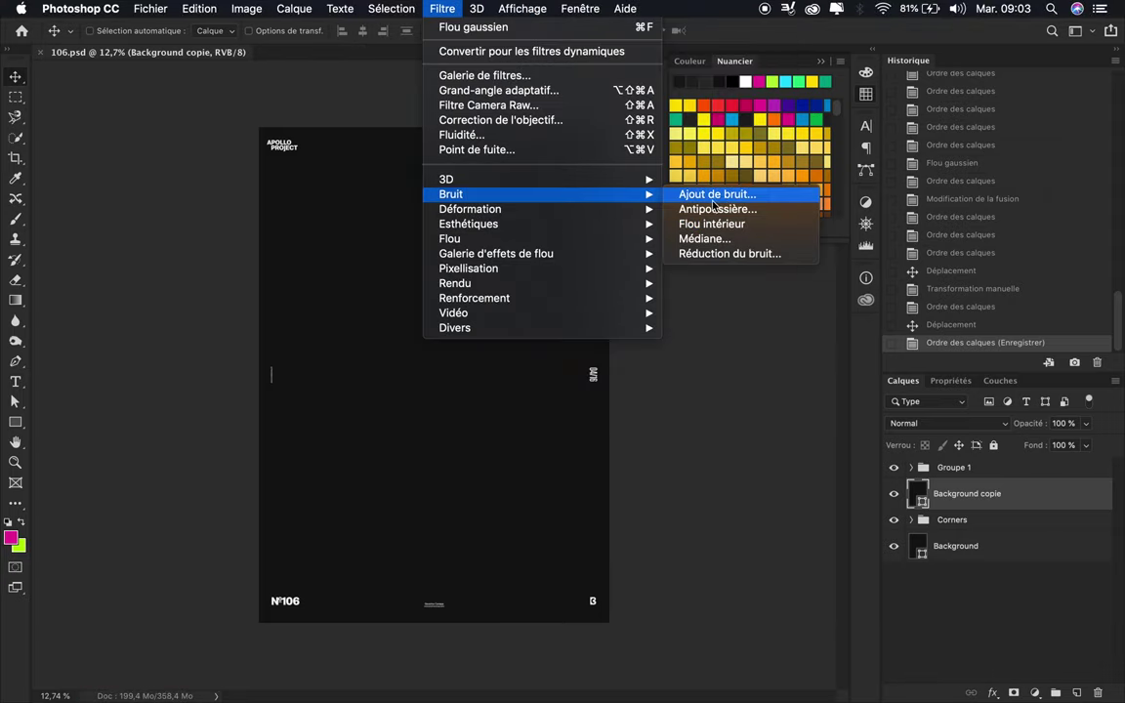
Step: Apply Add Noise and Mosaic filters to the Background copie layer
click(716, 195)
key(Return)
click(442, 8)
click(732, 359)
key(Return)
Step: Add a Levels adjustment (61, 1,33, 172) clipped to the background copy
click(1035, 693)
drag(917, 543, 994, 545)
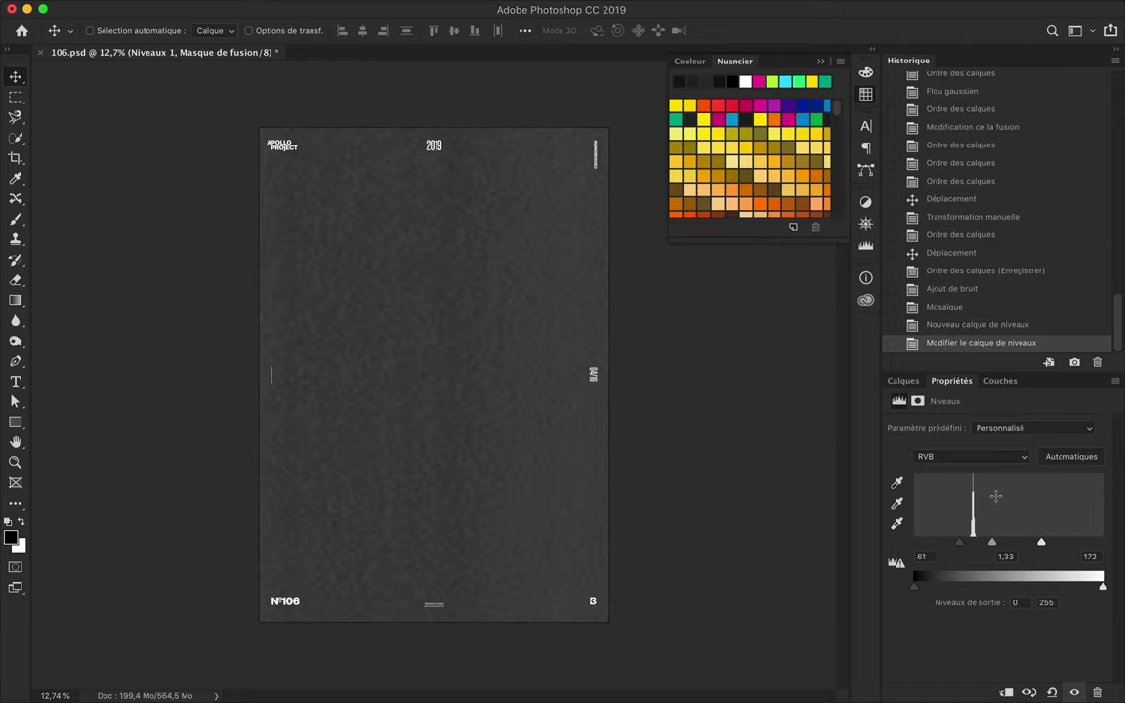
click(903, 380)
click(938, 422)
key(Escape)
Step: Set the Background copie blend mode to Soft Light (Lumière tamisée)
alt+click(977, 510)
click(937, 423)
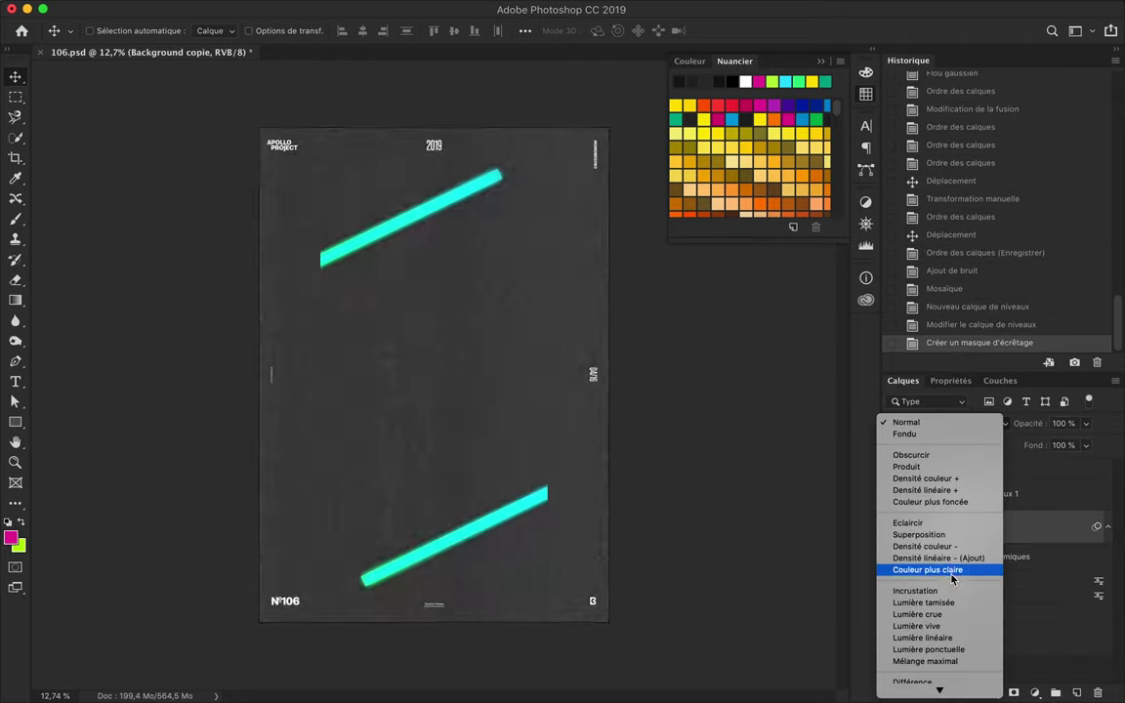
click(928, 518)
scroll(496, 358, up, 2)
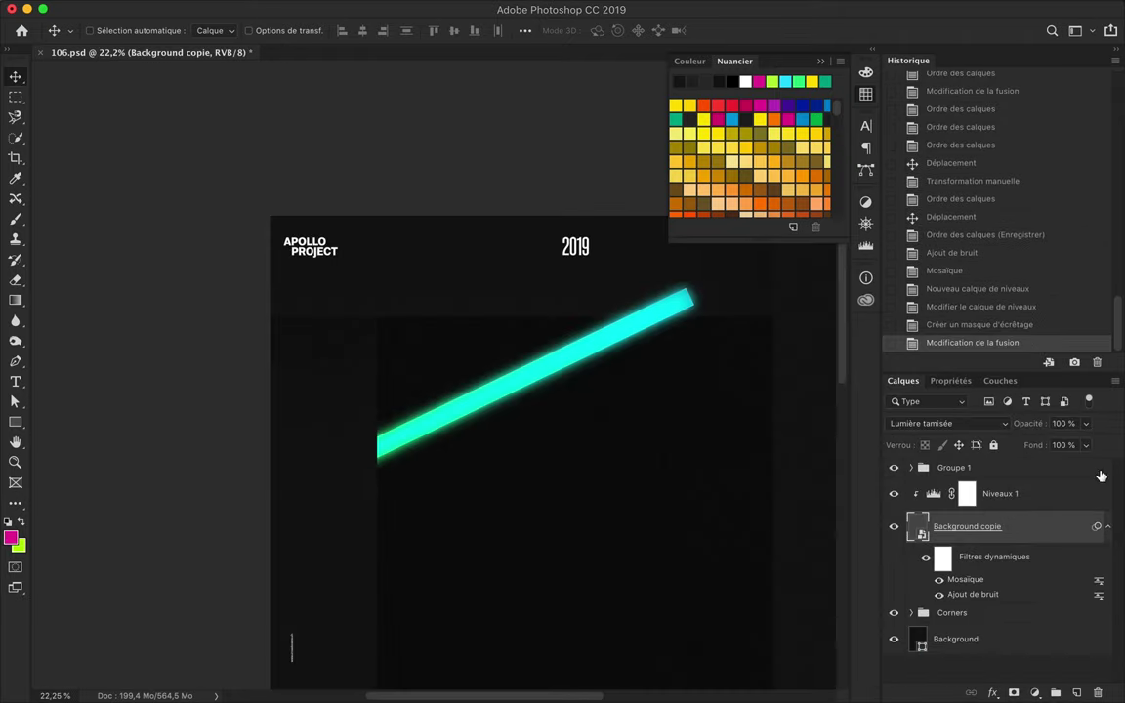
scroll(288, 249, down, 2)
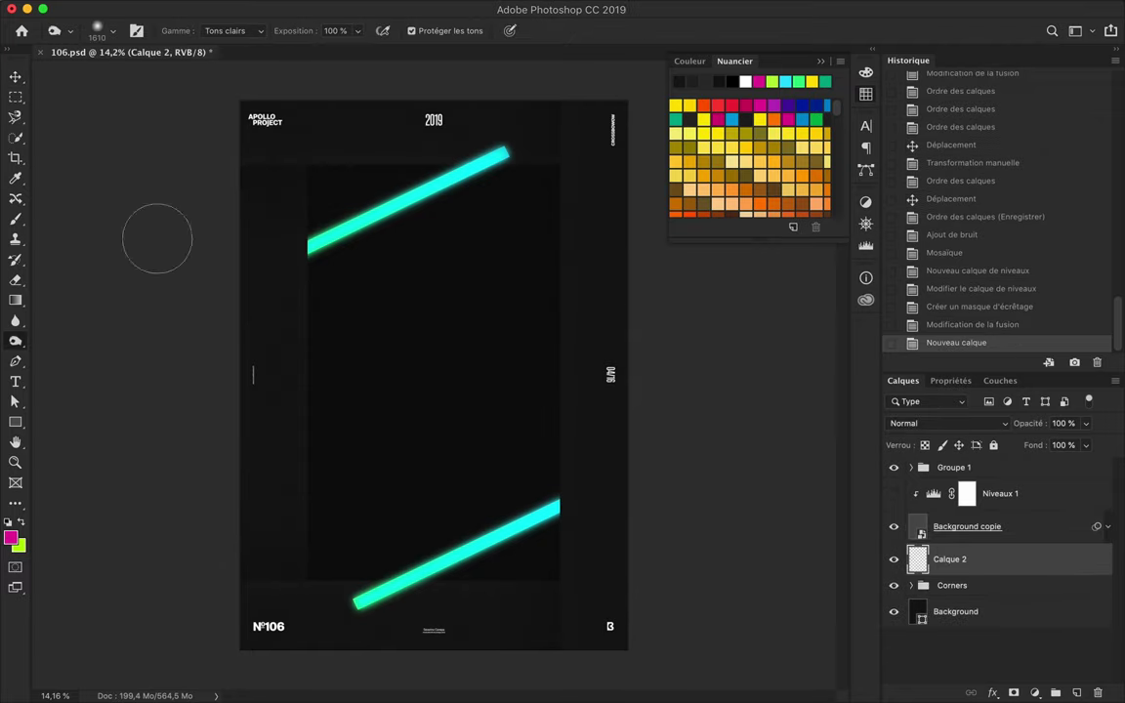
Step: Select the Rectangle 2 neon bar and check its gradient fill colours
key(v)
ctrl+click(620, 334)
key(a)
click(270, 35)
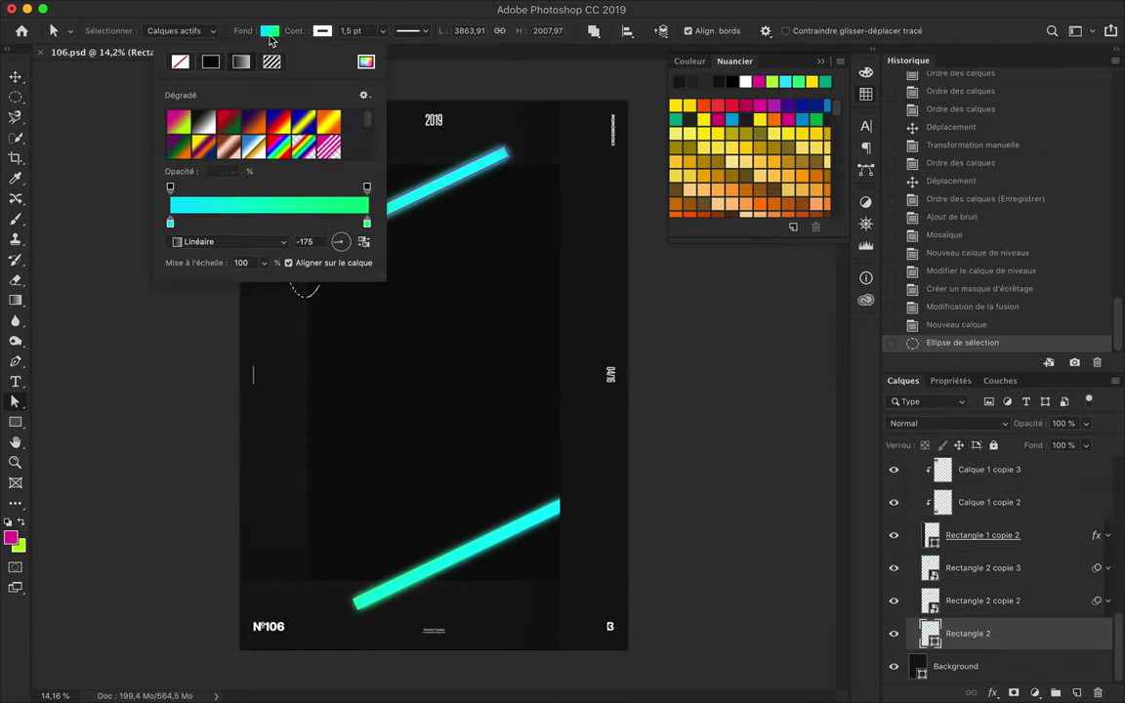
key(Escape)
Step: Fill a feathered oval selection with the green-cyan gradient on a new empty layer
key(ctrl+shift+alt+n)
key(g)
key(ctrl+z)
click(391, 8)
click(616, 292)
key(Return)
drag(305, 251, 330, 250)
scroll(303, 189, up, 3)
key(ctrl+z)
key(ctrl+z)
key(ctrl+shift+z)
key(ctrl+shift+z)
key(ctrl+d)
Step: Clip the glow to the bar, squeeze it into a sliver at the bar end, and blend with Soft Light
key(v)
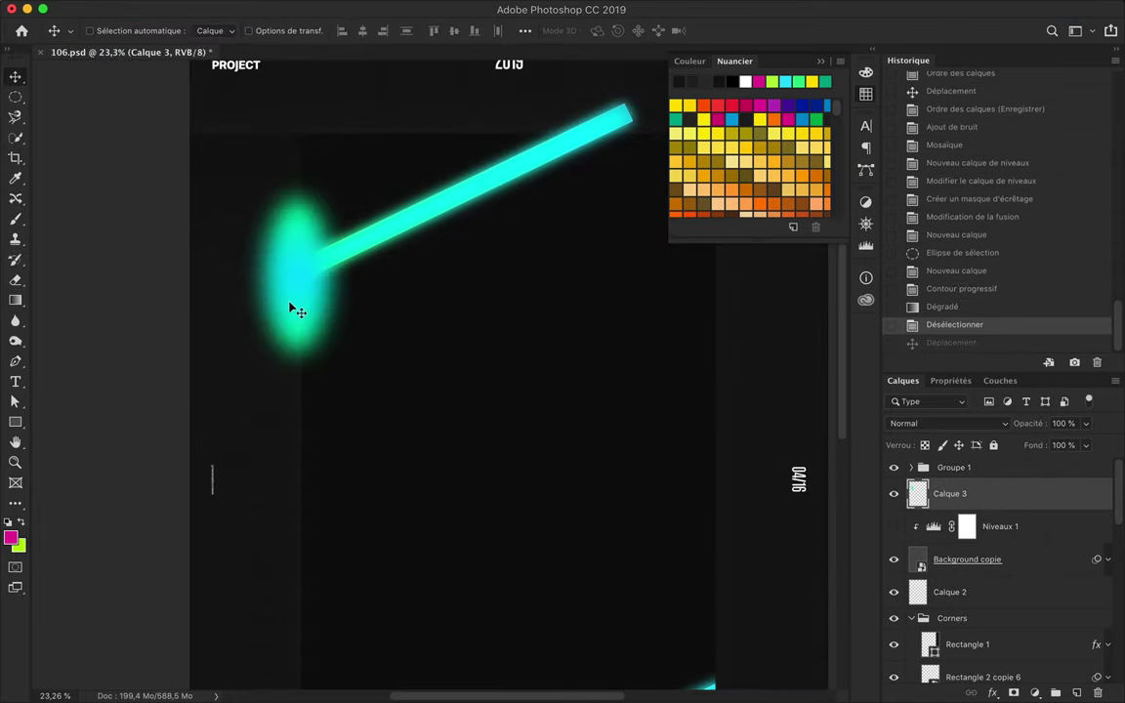
drag(985, 567, 985, 567)
key(ctrl+t)
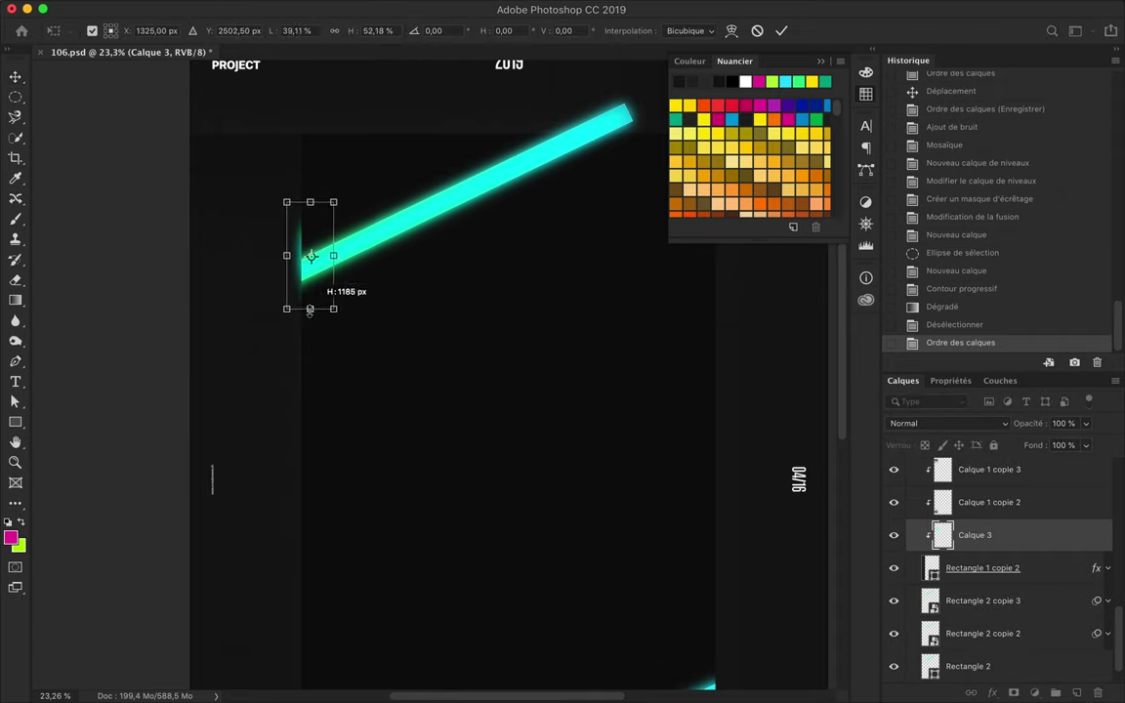
drag(310, 311, 311, 299)
key(Return)
key(Left)
click(947, 423)
click(962, 603)
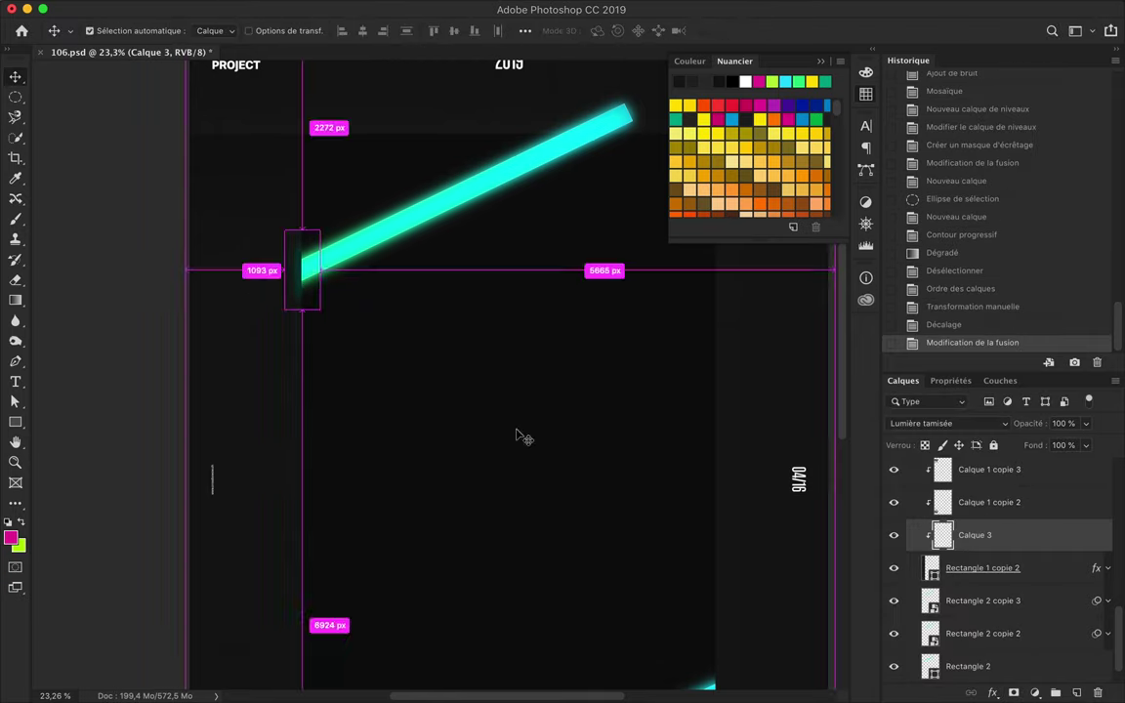
Step: Duplicate the glow for the other bar and move the copy into the Corners group
key(Return)
drag(303, 307, 673, 440)
mouse_move(942, 615)
mouse_down()
mouse_move(937, 598)
mouse_move(674, 447)
mouse_up()
scroll(552, 320, down, 2)
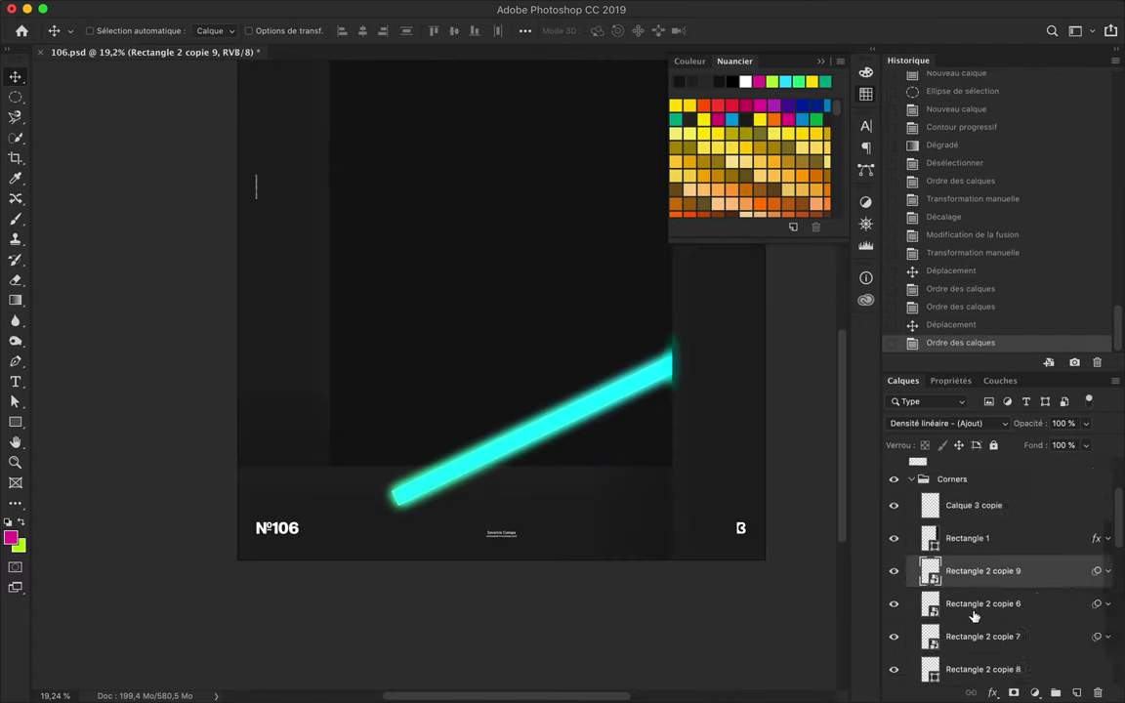
Step: Lower the Rectangle 2 copie 9 bar's fill to 37%
click(454, 494)
click(971, 423)
key(Escape)
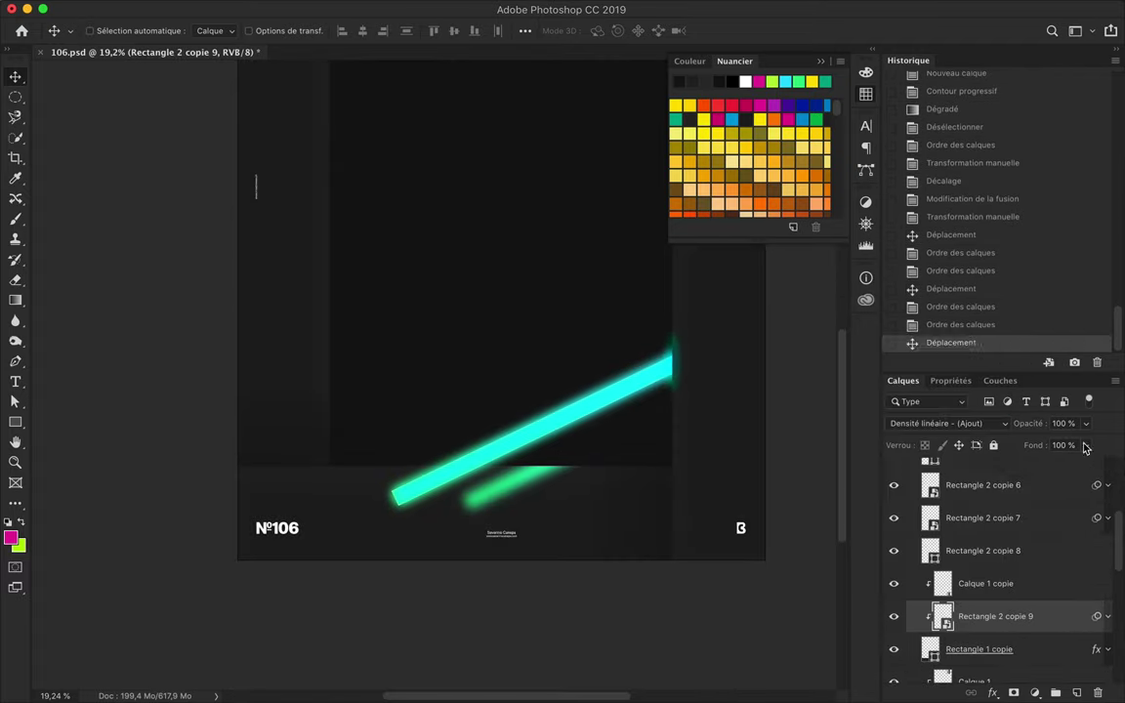
key(shift+3)
key(shift+7)
scroll(439, 586, down, 3)
Step: Alt-drag a copy of the faint bar and move it above Rectangle 1 copie 3
drag(440, 599, 442, 597)
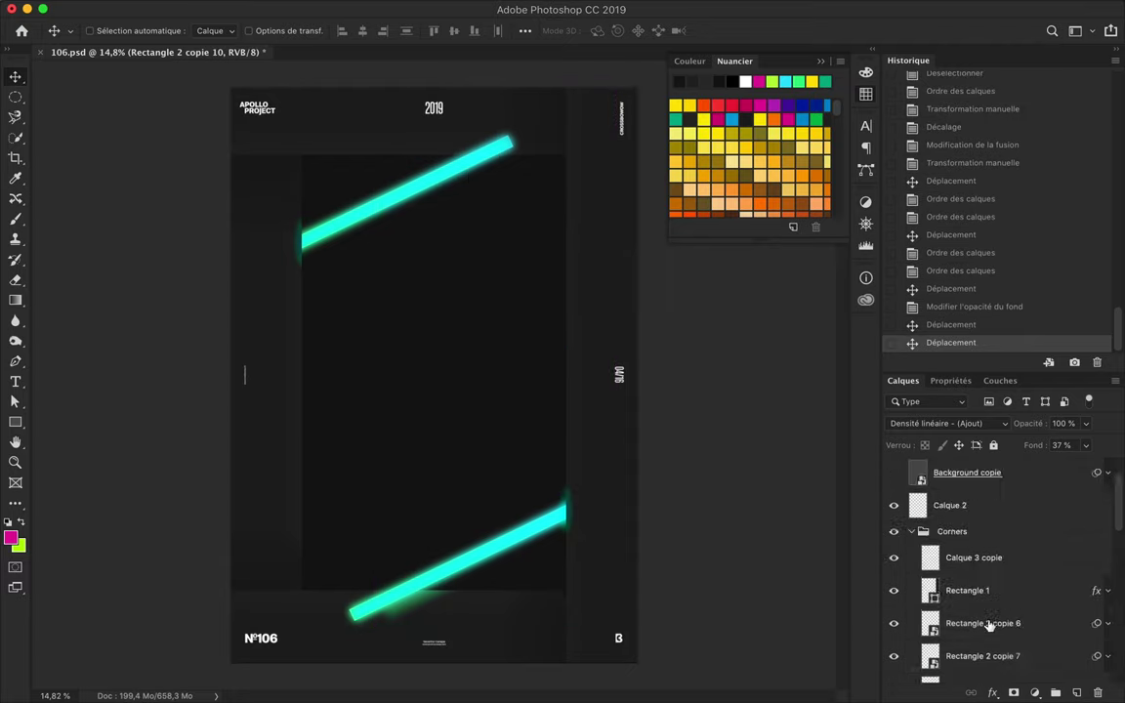
drag(987, 620, 982, 671)
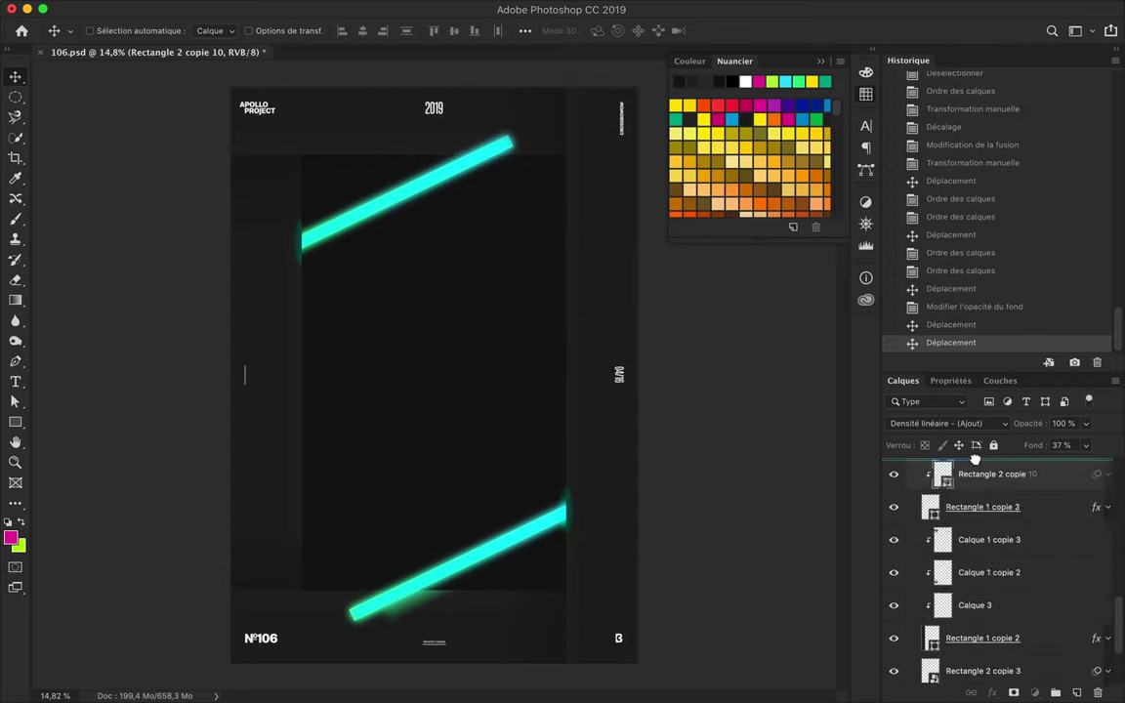
mouse_move(981, 671)
mouse_down()
mouse_move(998, 619)
mouse_move(996, 640)
mouse_up()
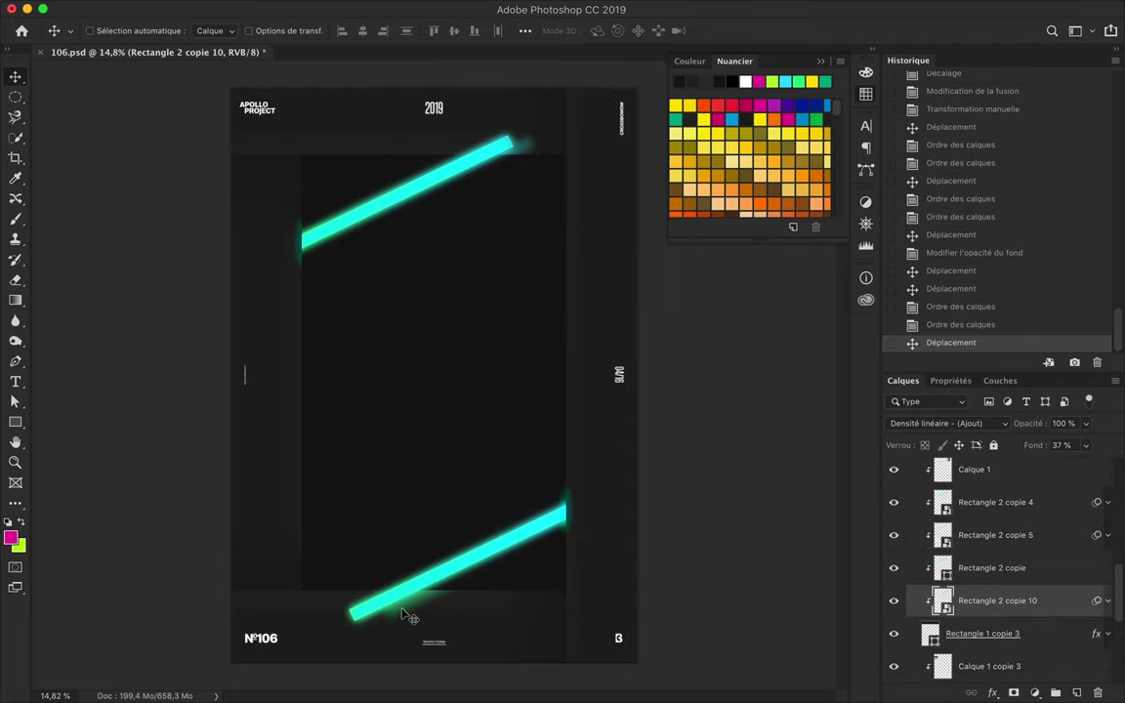
click(533, 520)
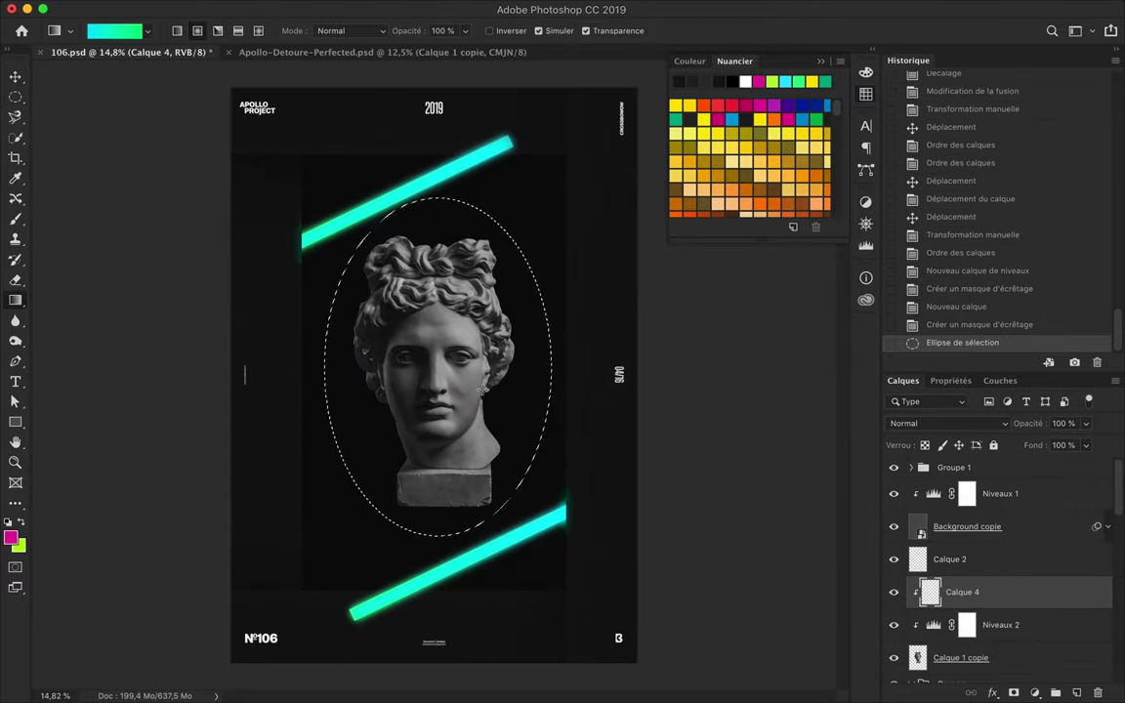
Step: Balance the head's tones with Levels, fill a new layer with black, and lower its fill to 33%
mouse_move(945, 550)
mouse_down()
mouse_move(1097, 541)
mouse_move(1017, 544)
mouse_up()
key(ctrl+d)
key(m)
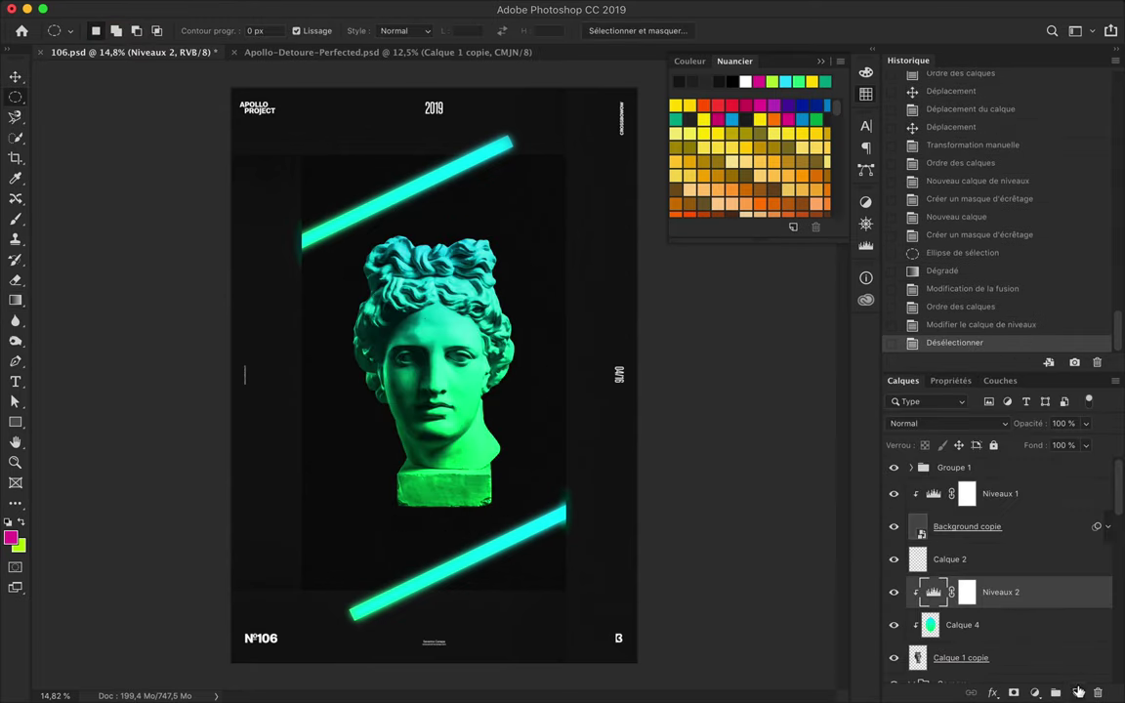
click(15, 299)
key(d)
click(946, 423)
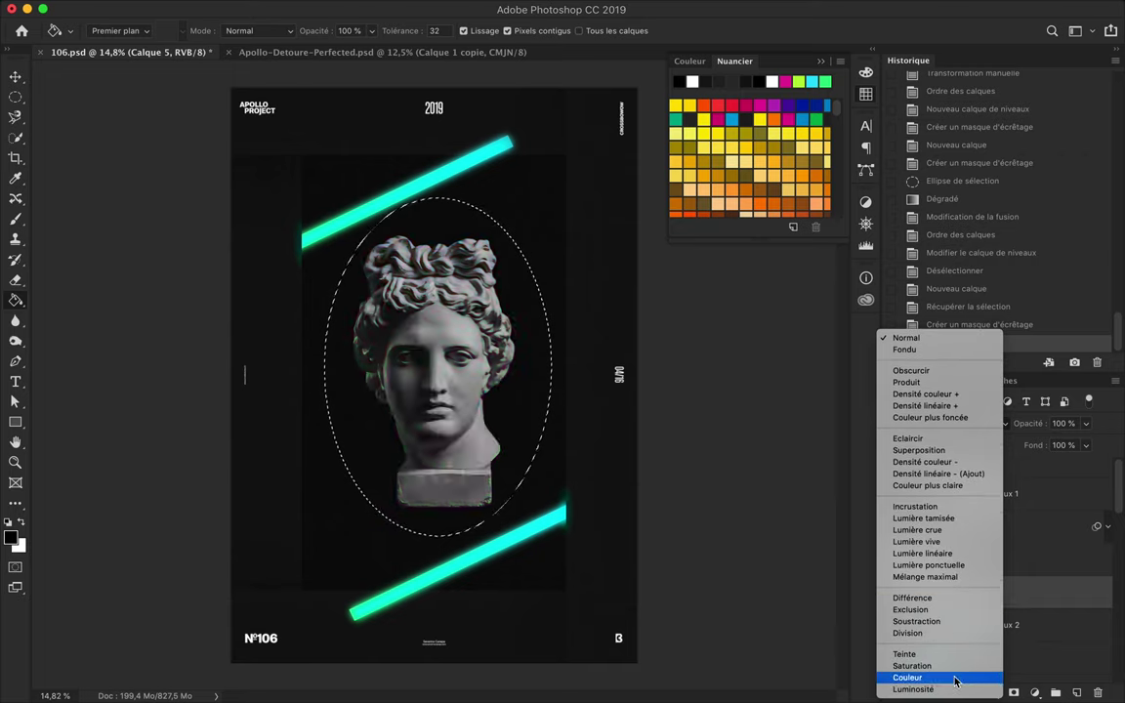
click(914, 506)
drag(1033, 445, 787, 408)
Step: Paint shadows over the statue's face with a 1918 px brush
right_click(451, 410)
text(1918)
key(Return)
drag(363, 30, 316, 55)
mouse_move(390, 363)
mouse_down()
mouse_move(430, 293)
mouse_move(341, 371)
mouse_up()
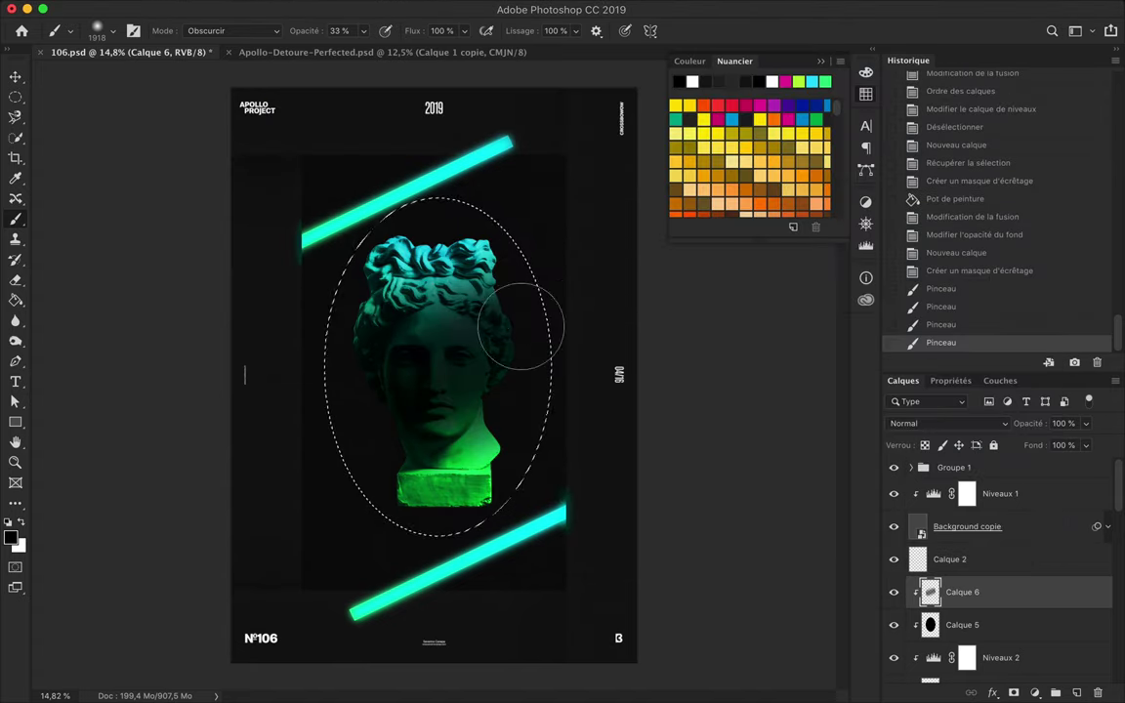
Step: Lower the painted layer's fill to 71% and add a new clipped layer above the Background copie
click(948, 423)
drag(1086, 444, 1065, 469)
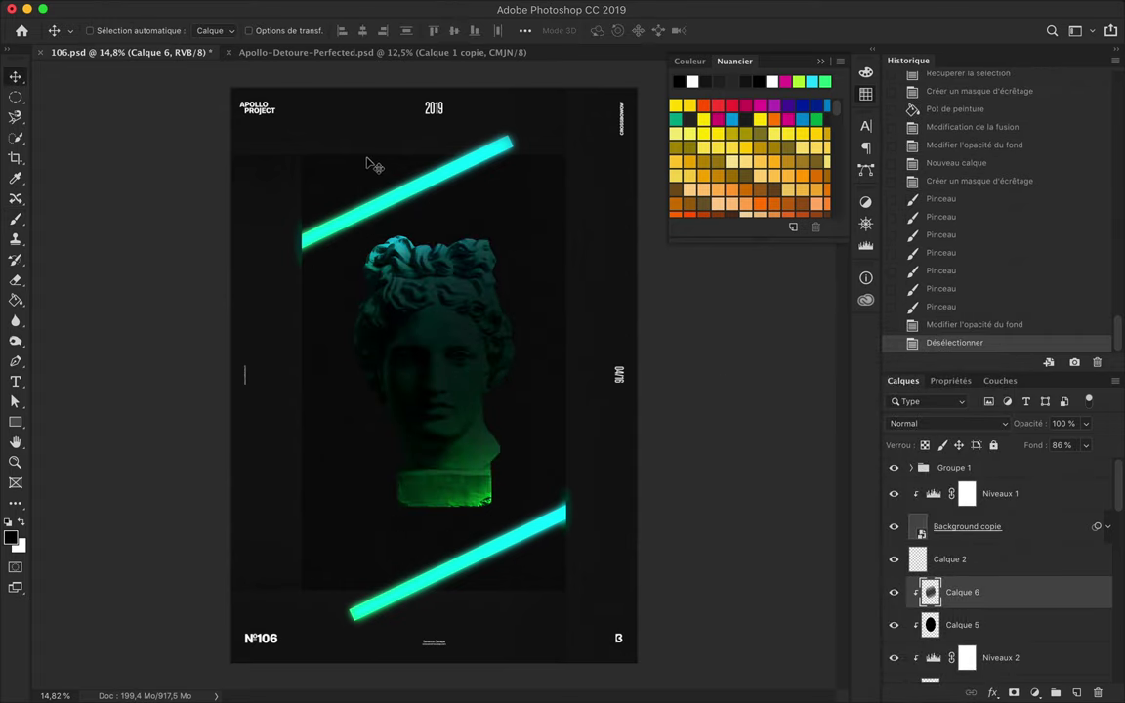
click(963, 530)
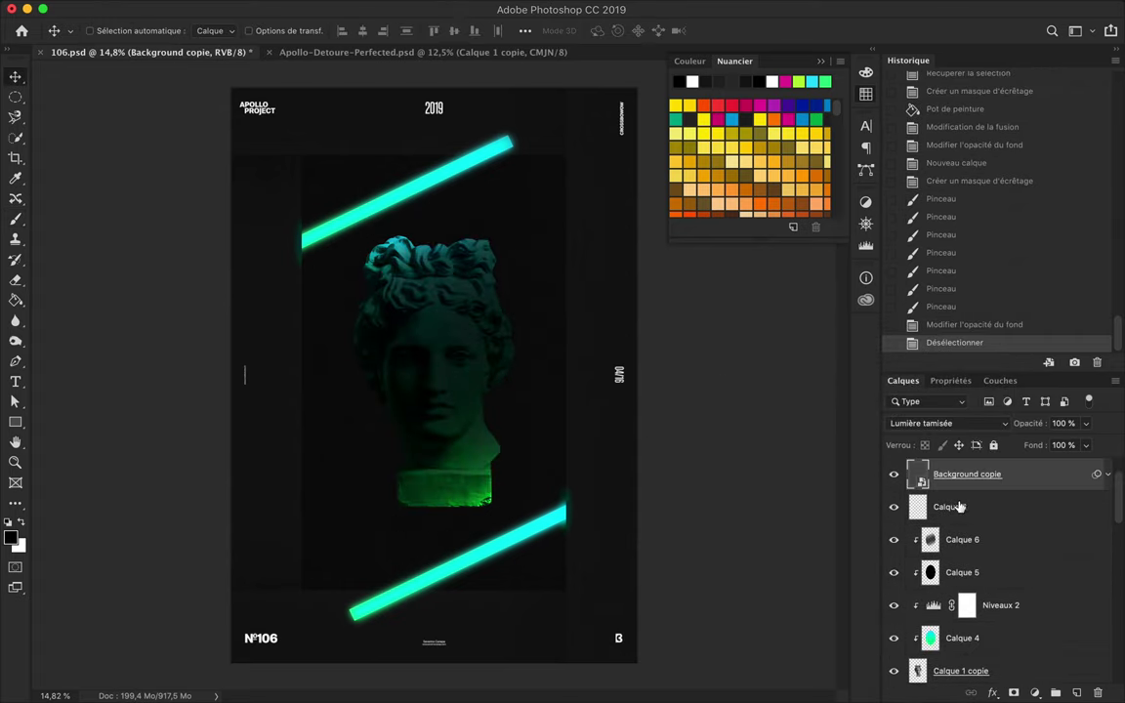
click(982, 601)
key(ctrl+shift+alt+n)
key(ctrl+alt+g)
Step: Fill the new clipped layer with black, render a Lens Flare, and blend it Linear Dodge (Add)
key(g)
click(394, 165)
click(449, 8)
click(489, 47)
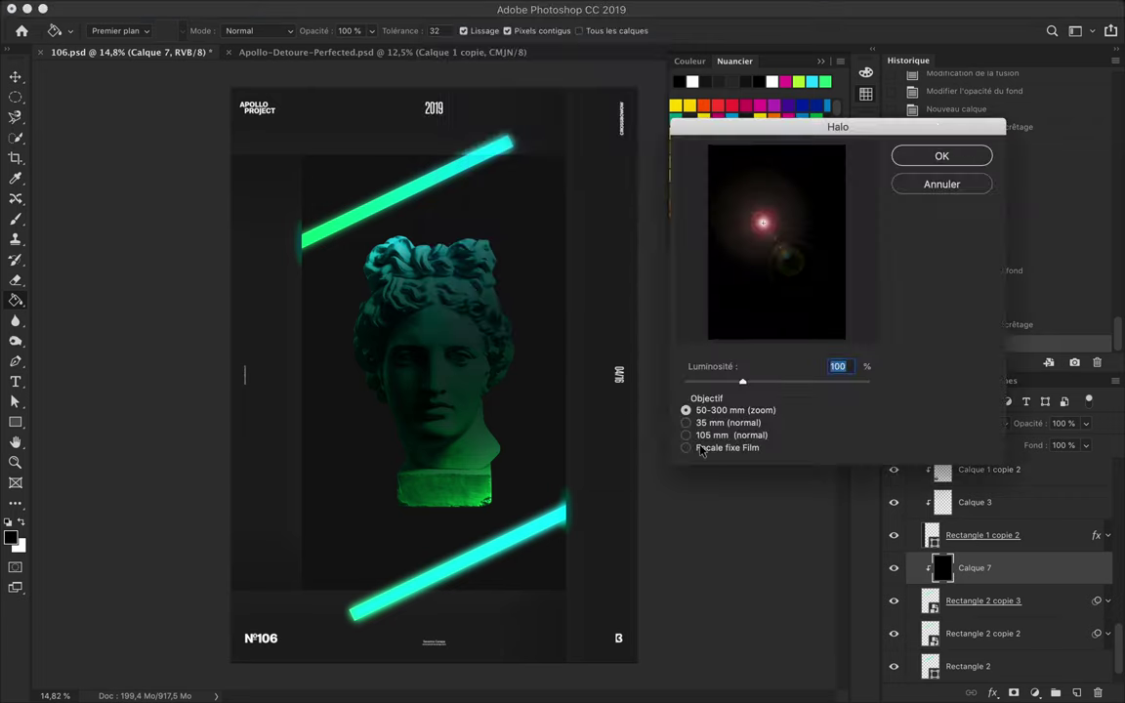
click(942, 157)
click(947, 423)
click(893, 570)
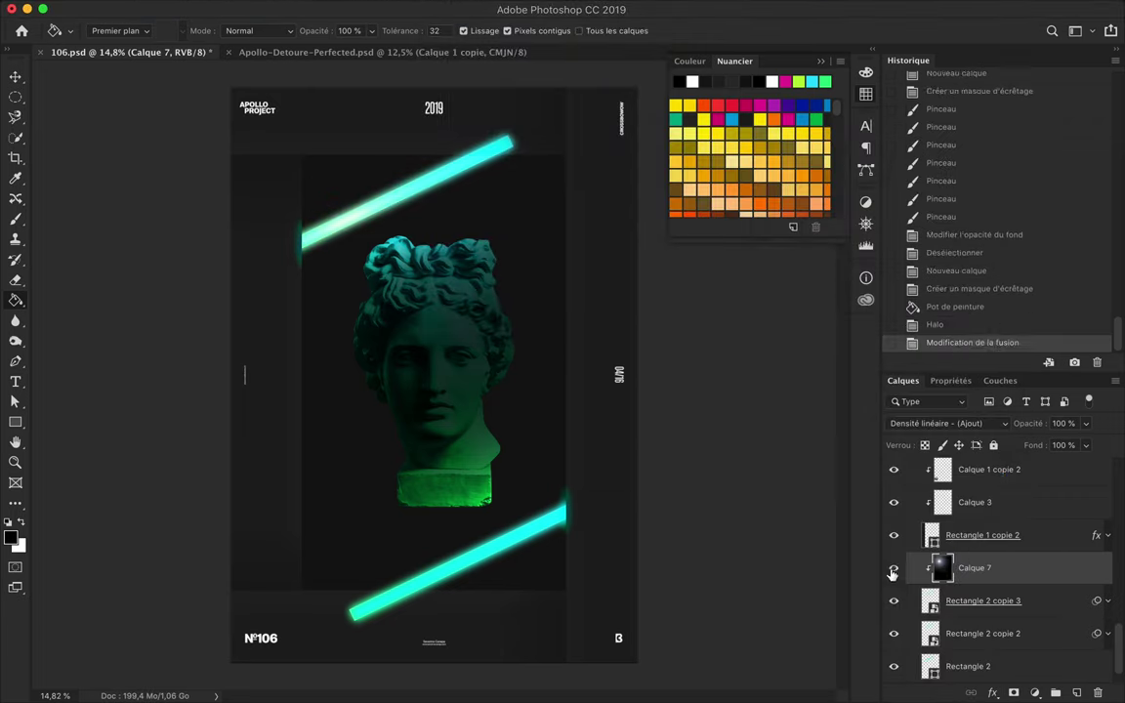
Step: Duplicate the flare layer, delete stray glow layers, and clip the copy to its bar
key(v)
mouse_move(942, 536)
mouse_down()
mouse_move(965, 577)
mouse_move(962, 621)
mouse_move(1003, 445)
mouse_up()
click(962, 648)
key(ctrl+z)
key(Escape)
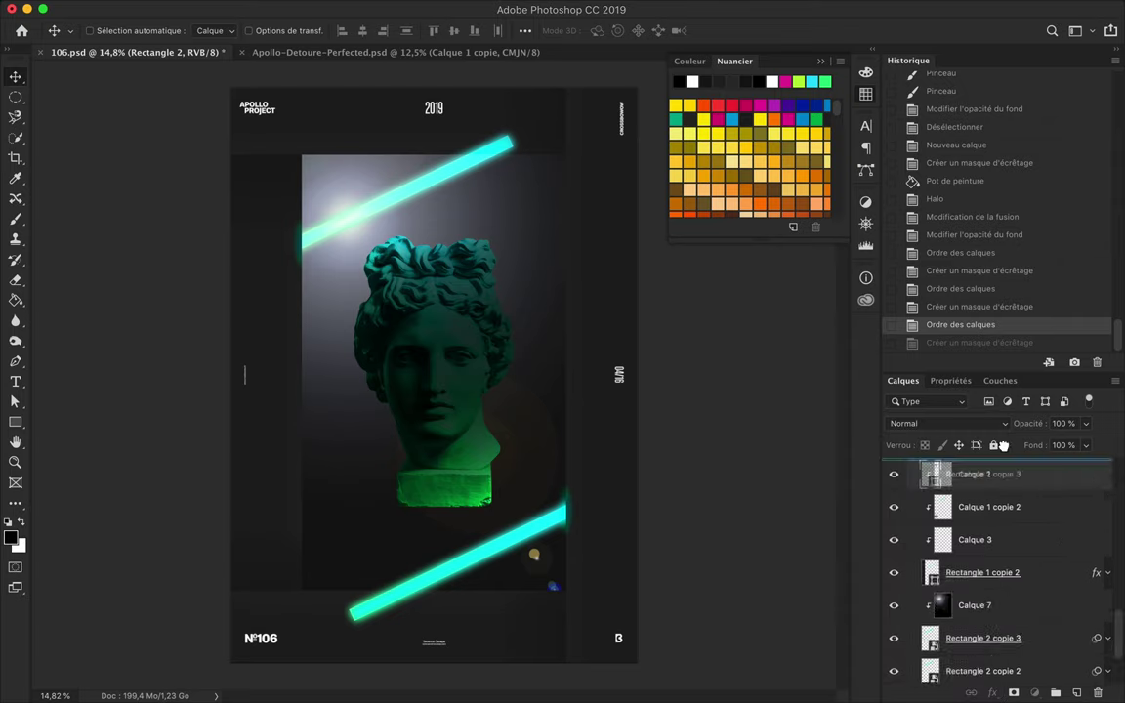
key(Delete)
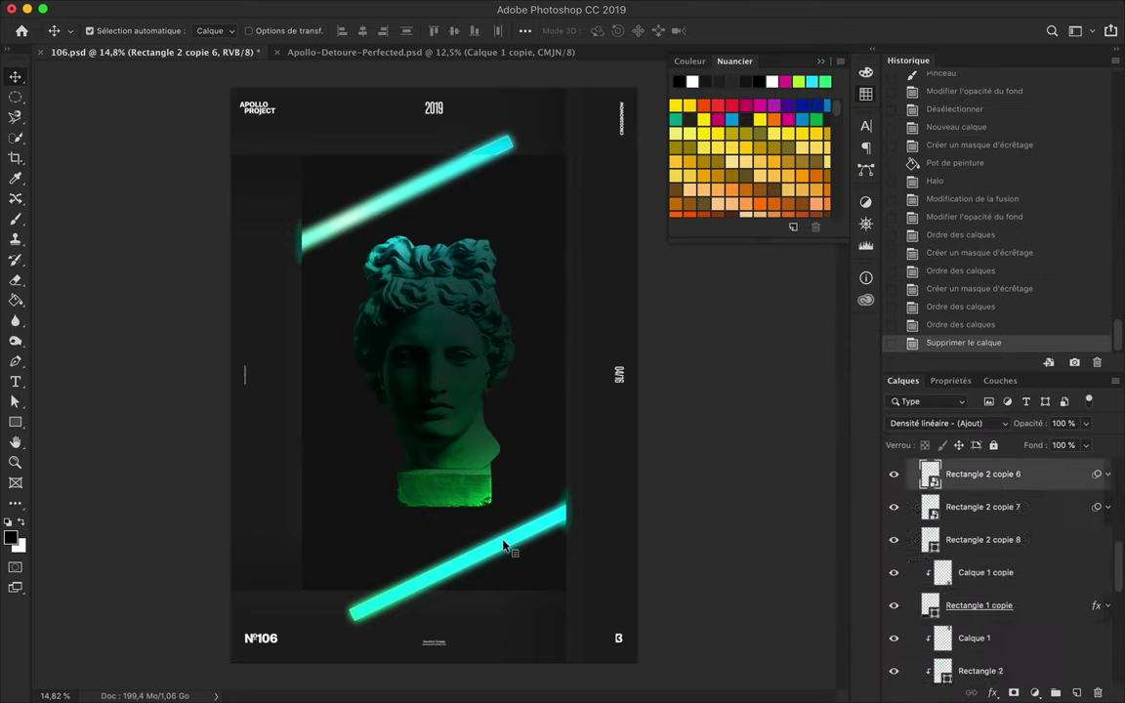
drag(995, 457, 995, 459)
scroll(977, 547, up, 1)
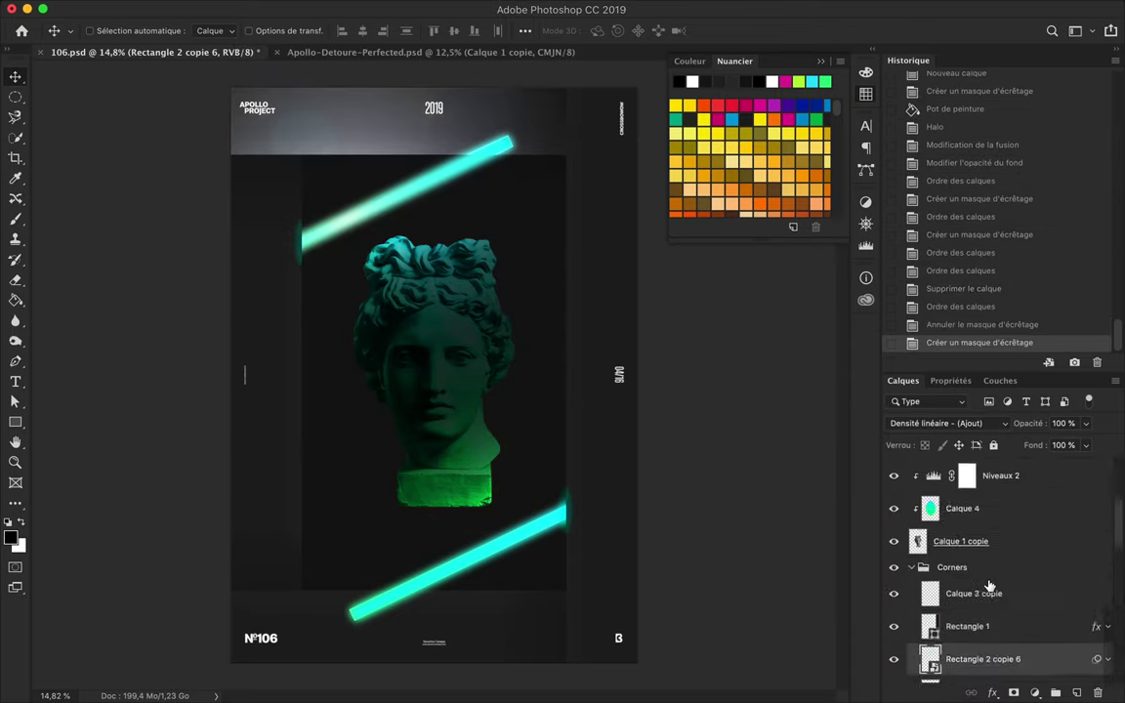
key(ctrl+t)
key(Return)
key(ctrl+alt+g)
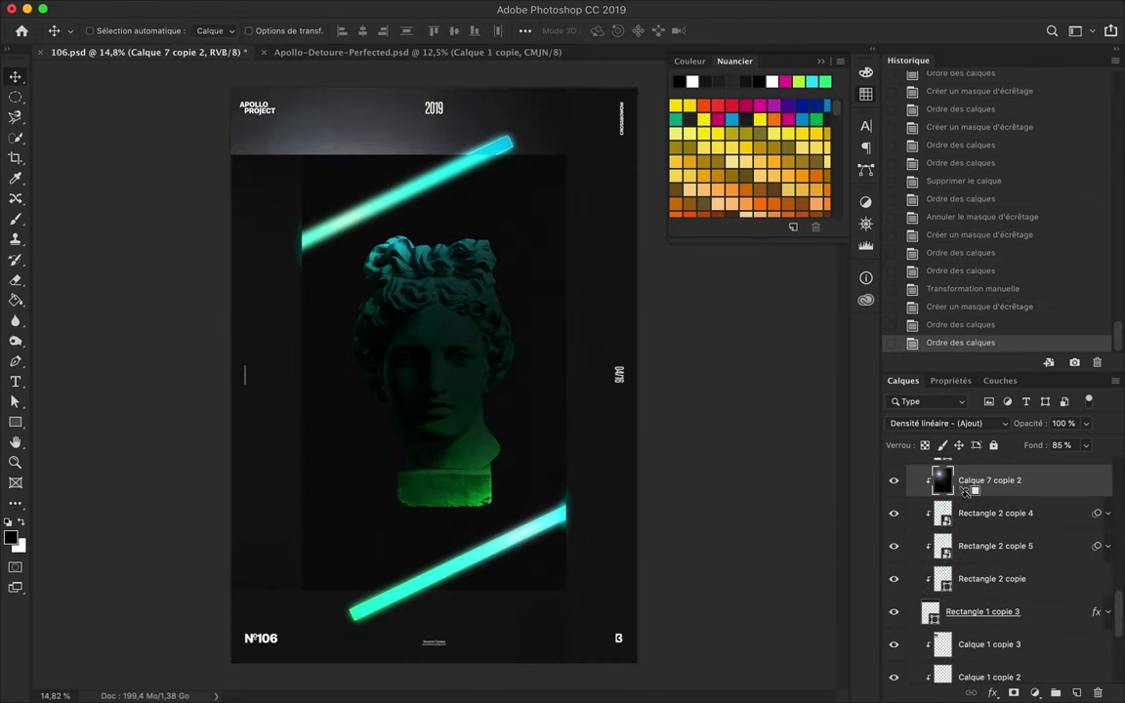
Step: Clip the flare copy to Rectangle 1 and lower Calque 4's fill to 23%
drag(939, 479, 957, 552)
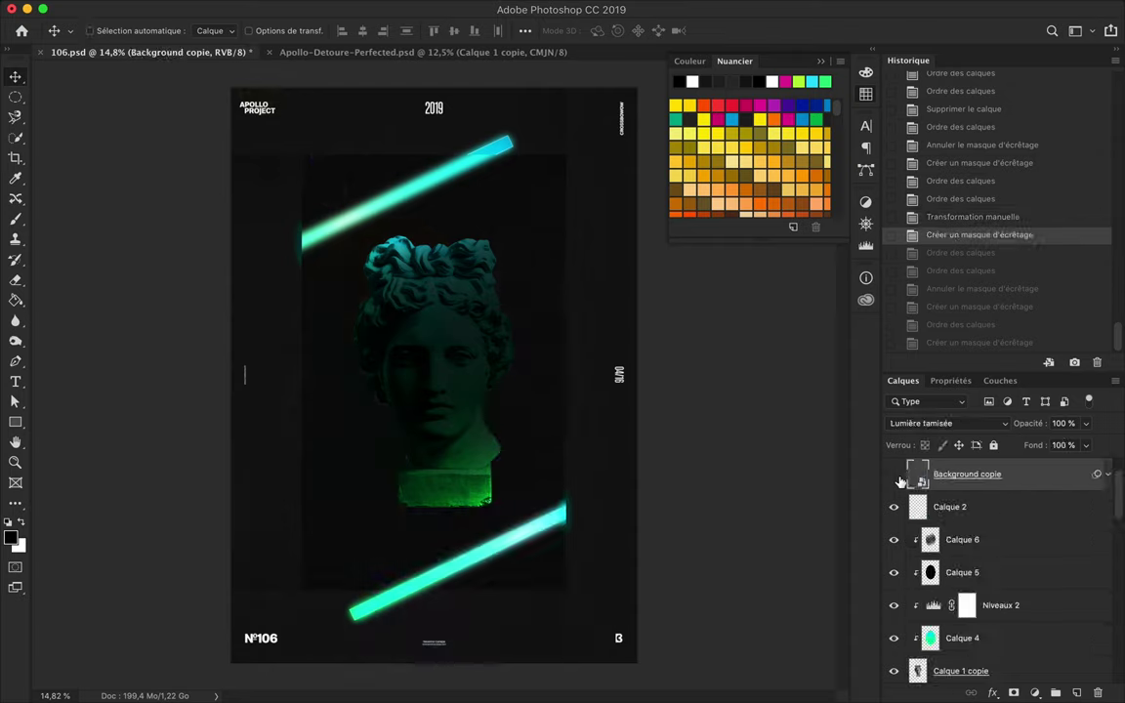
mouse_move(943, 539)
mouse_down()
mouse_move(967, 676)
mouse_move(980, 584)
mouse_up()
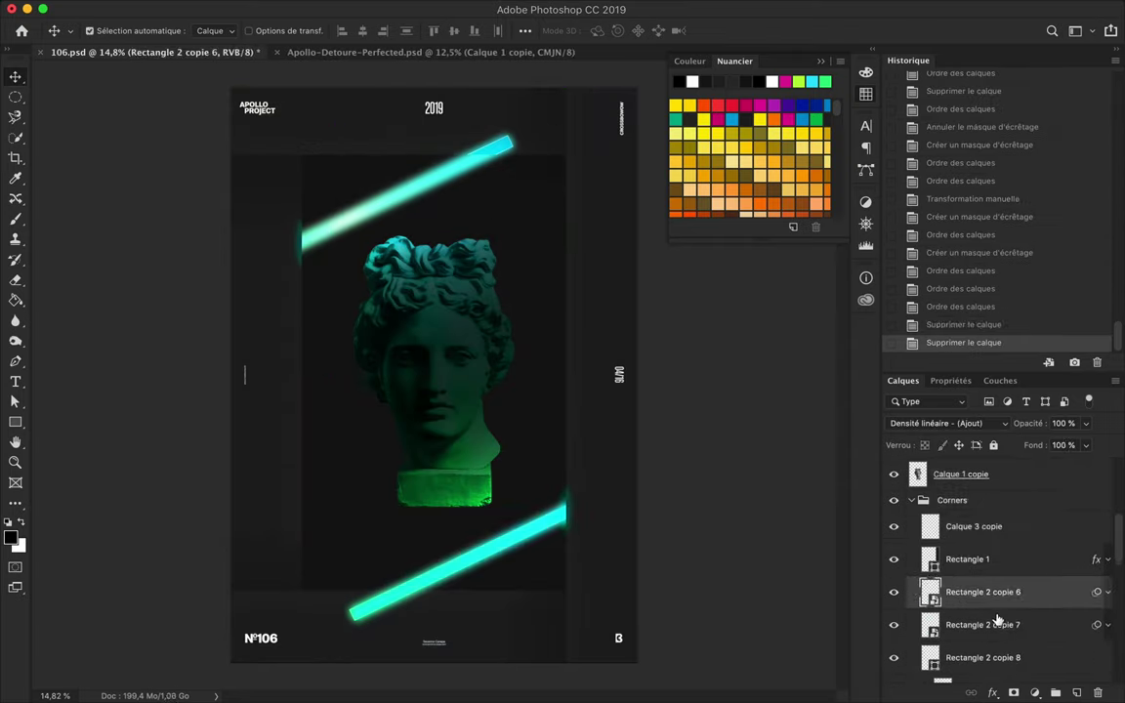
drag(962, 572, 970, 549)
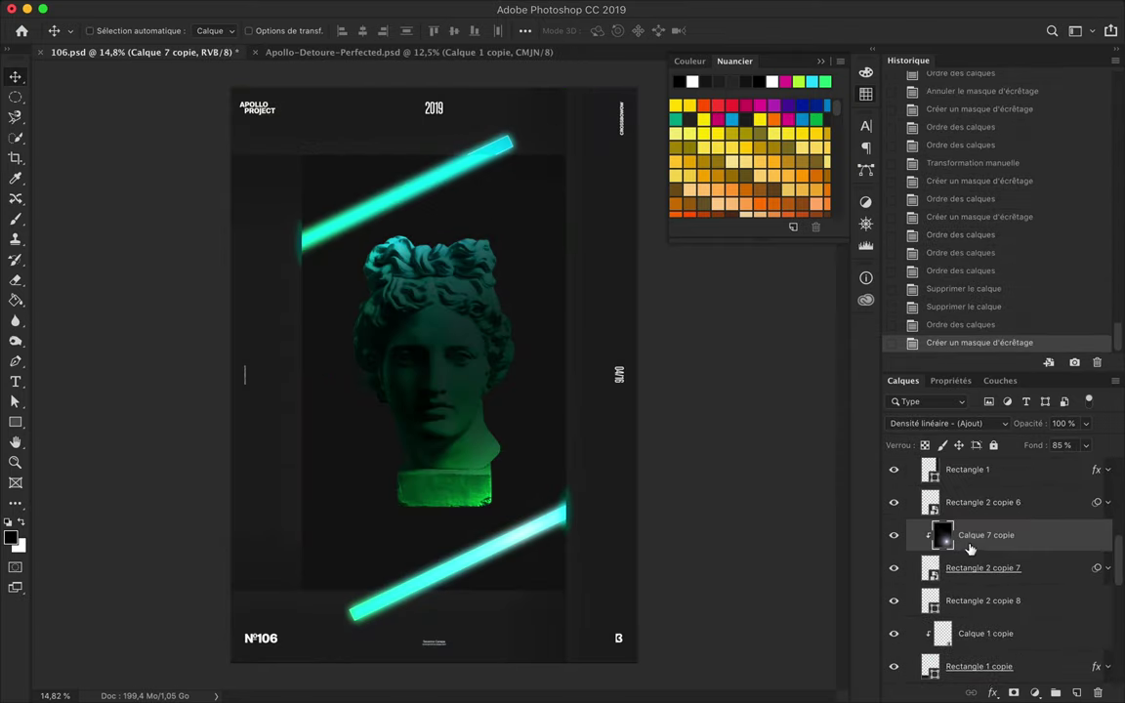
click(950, 171)
click(950, 115)
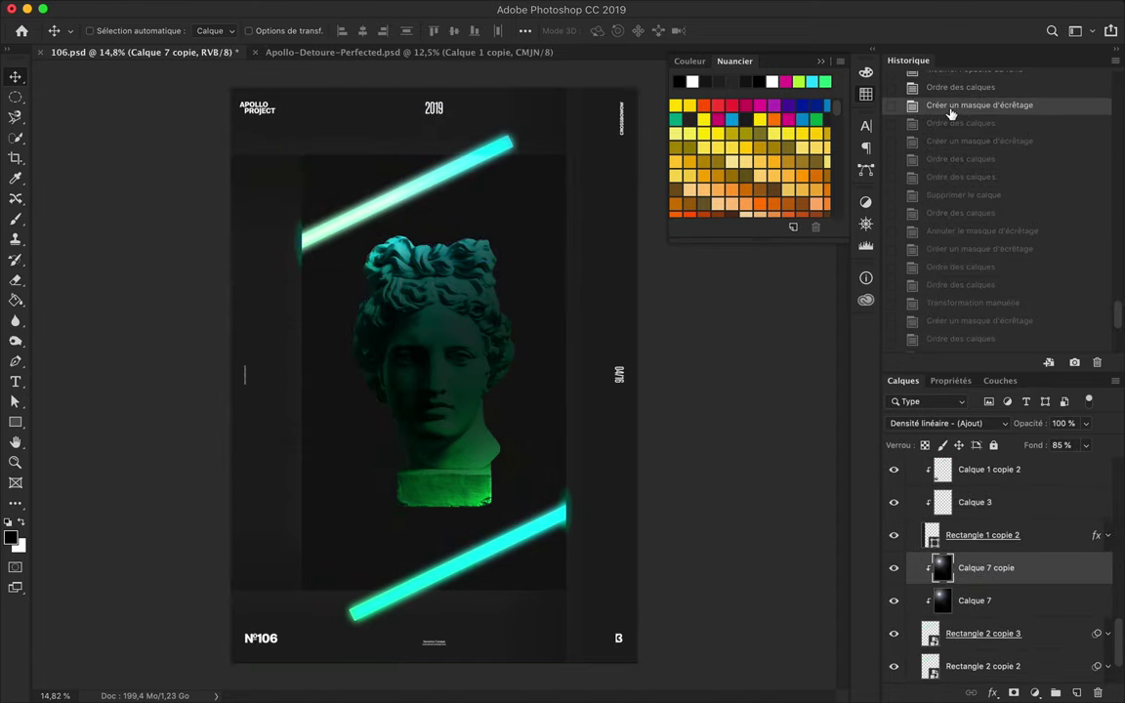
drag(999, 564, 977, 547)
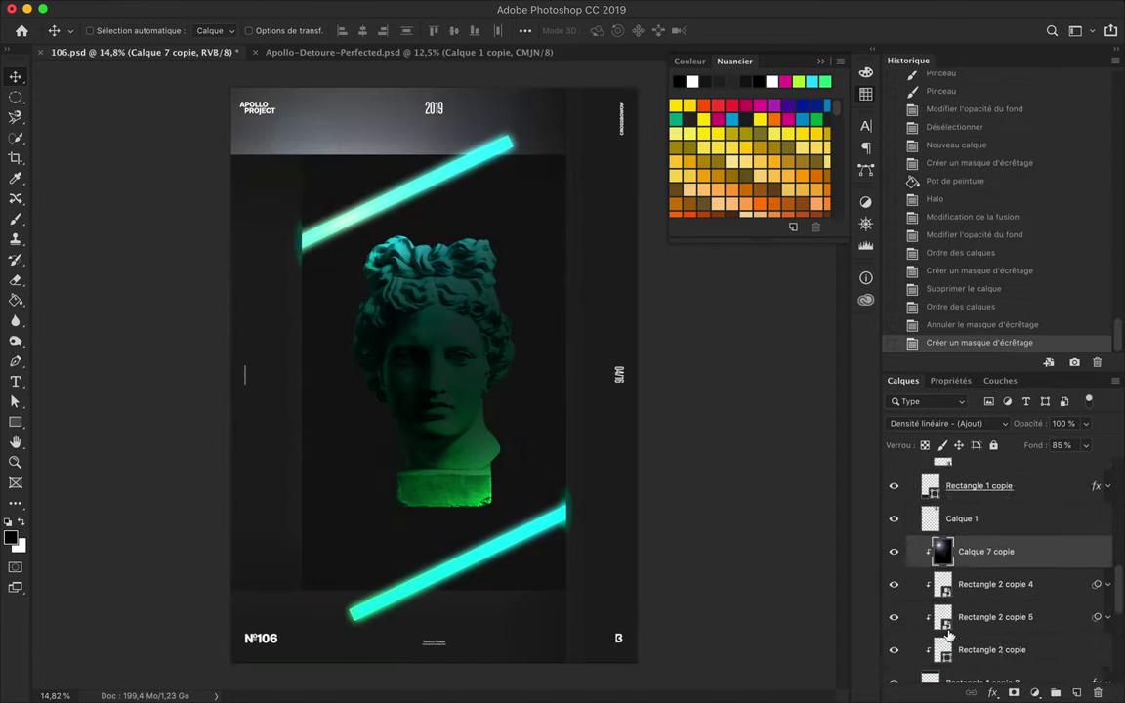
key(ctrl+t)
key(Return)
key(ctrl+alt+g)
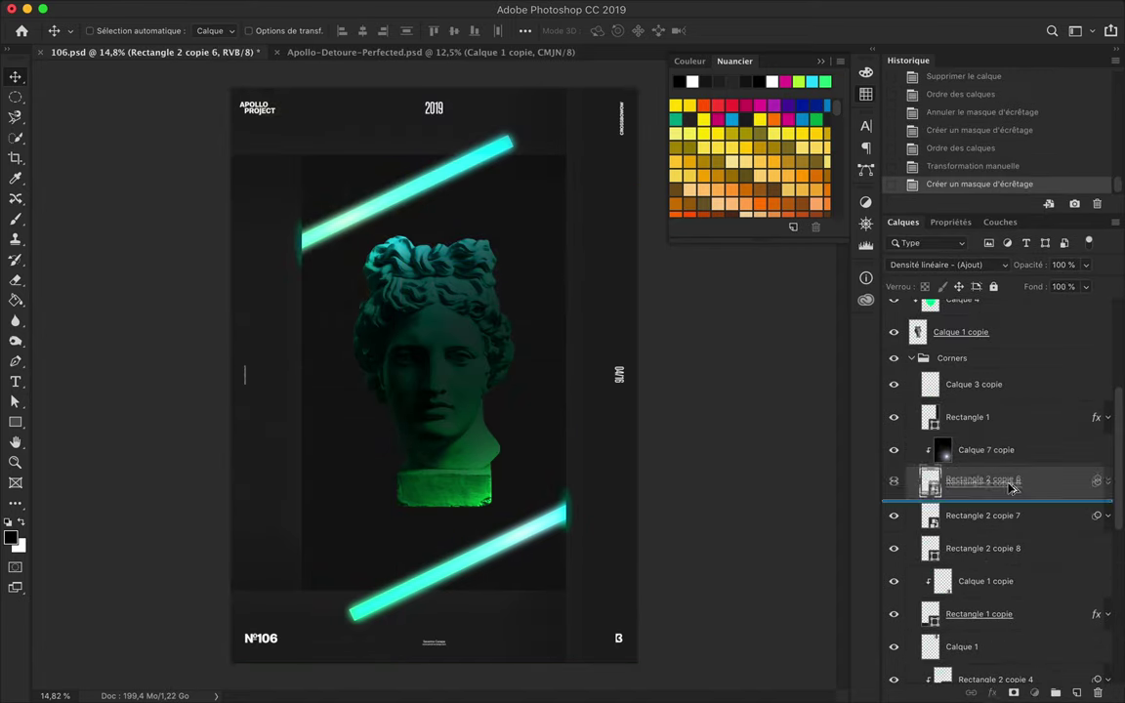
drag(1086, 286, 1030, 313)
scroll(691, 326, up, 1)
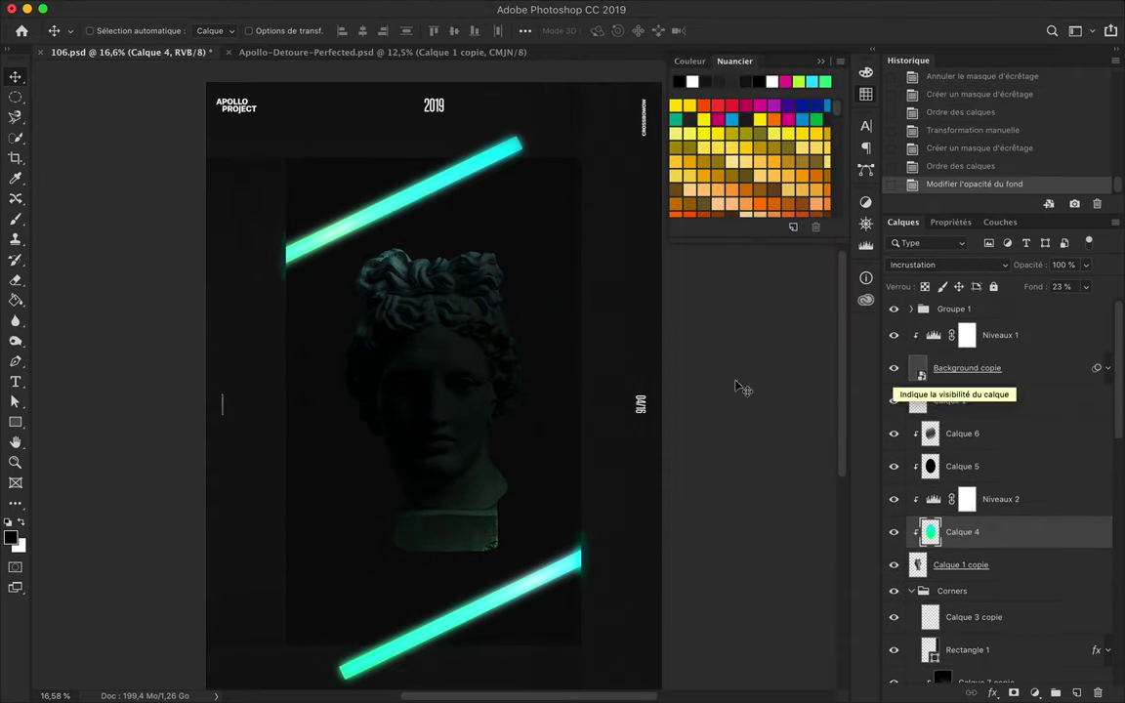
Step: Draw a small circle left of the bust, duplicate it, and blur it
click(82, 451)
drag(262, 433, 277, 448)
click(182, 30)
click(97, 93)
key(v)
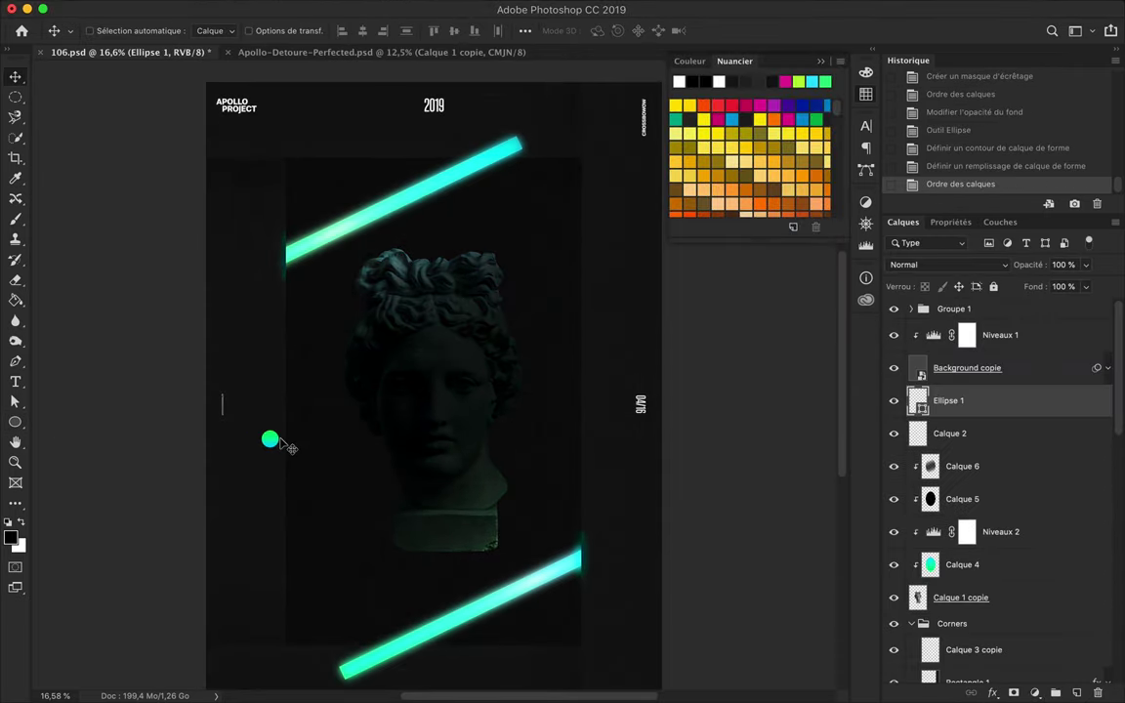
click(443, 9)
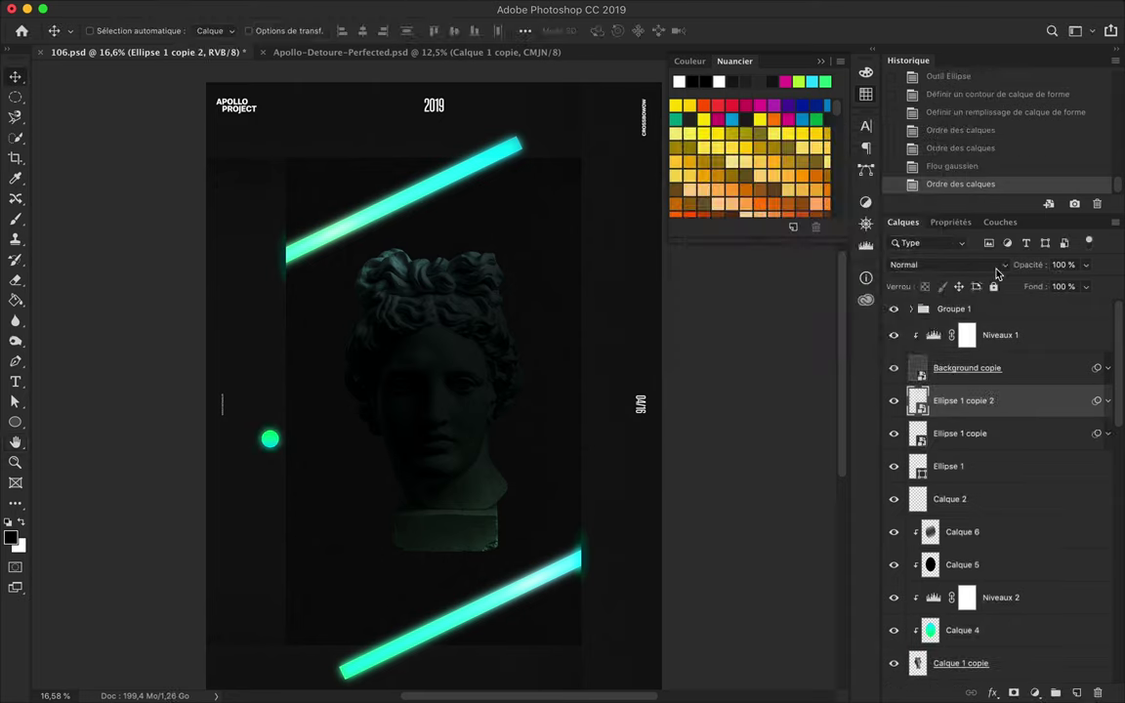
Step: Paint a soft glow over the dot, blend and merge it, and group the dot layers
right_click(269, 445)
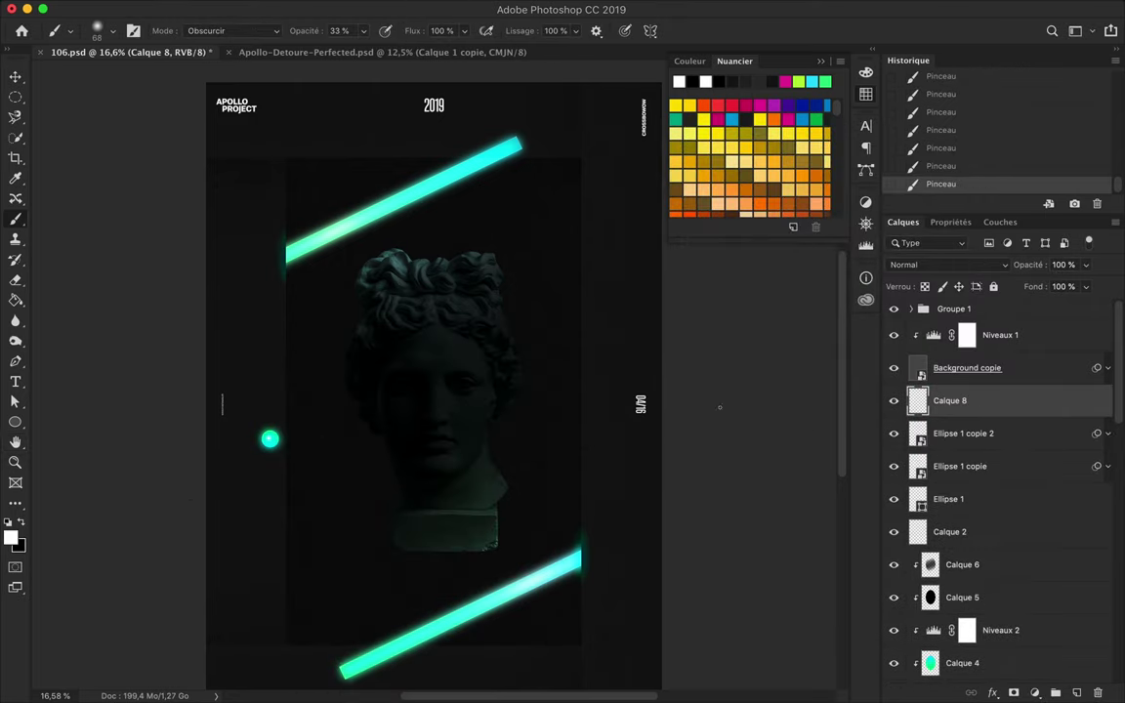
click(884, 156)
click(947, 264)
click(962, 402)
key(ctrl+e)
key(ctrl+g)
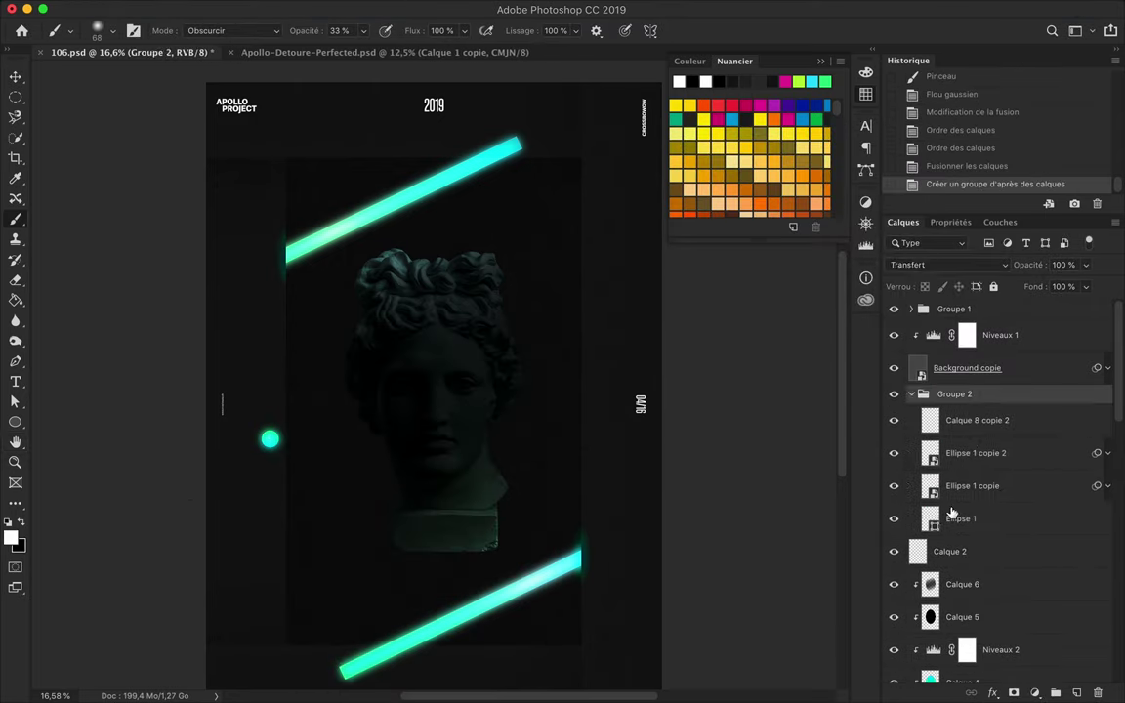
Step: Alt-drag copies of the glowing dot around the poster and merge the dot layers
shift+click(995, 420)
key(v)
drag(269, 439, 599, 202)
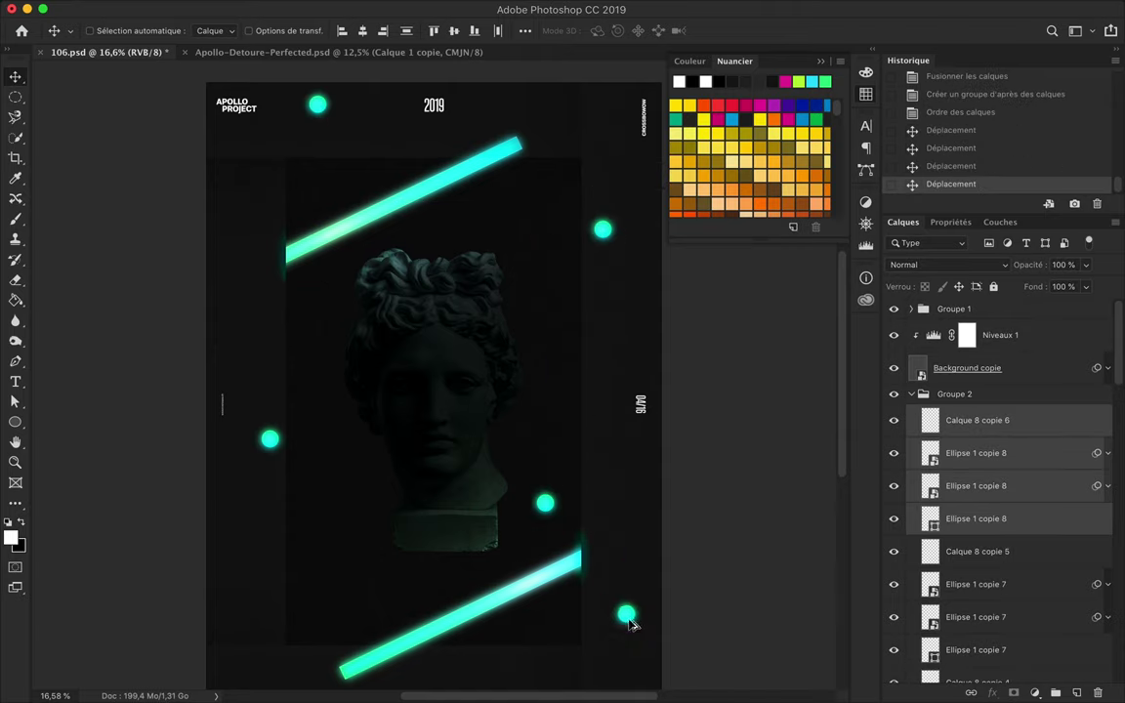
scroll(630, 623, down, 1)
drag(630, 623, 491, 618)
key(ctrl+e)
key(shift+5)
key(shift+9)
key(ctrl+bracketleft)
Step: Give the dot glow an additive blend mode at 100% fill and remove the unneeded layer
click(1004, 265)
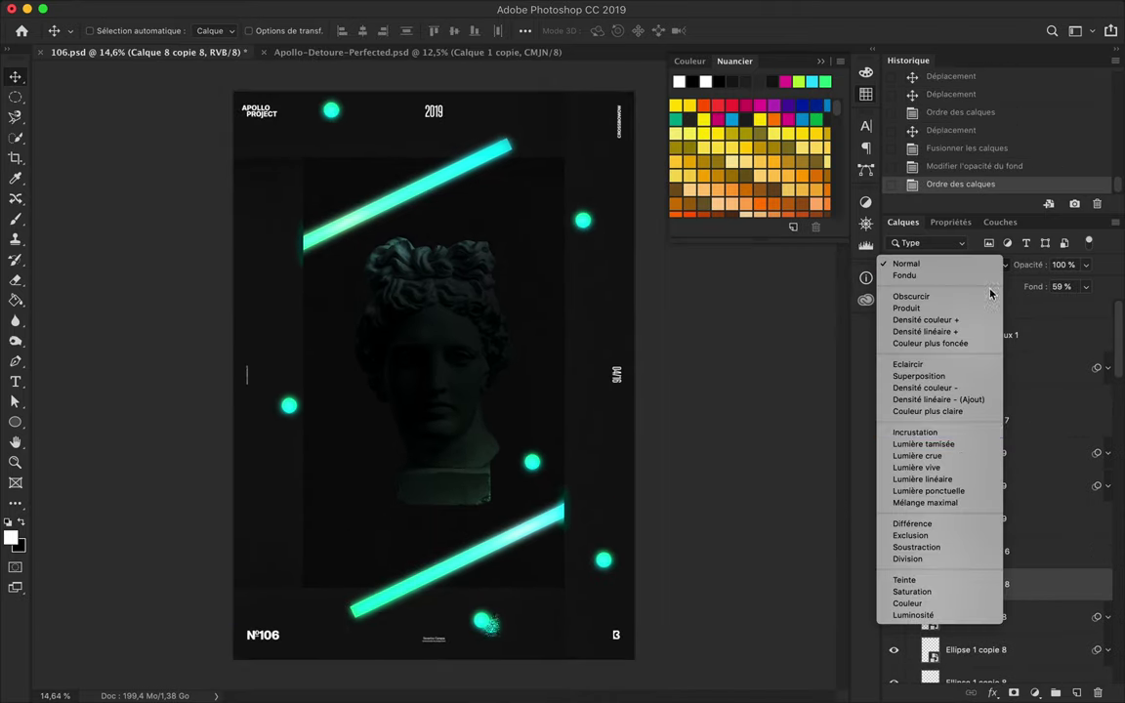
click(970, 444)
click(948, 264)
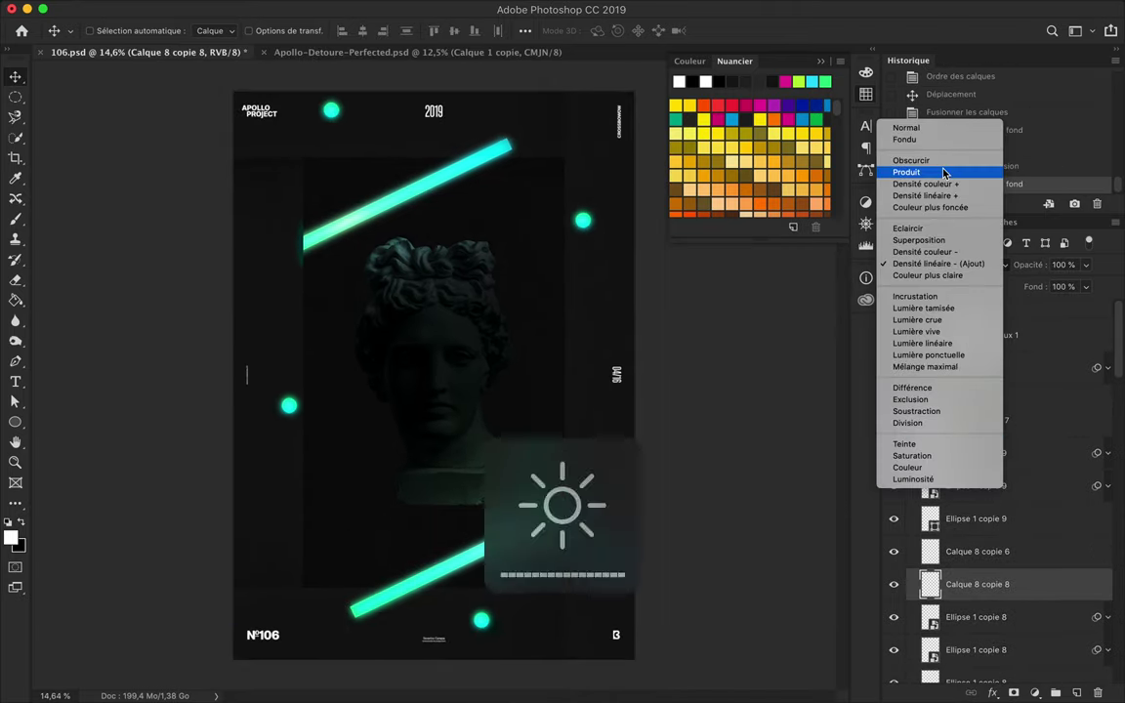
click(928, 225)
drag(1086, 286, 1080, 309)
key(Delete)
key(ctrl+shift+bracketright)
Step: Reposition the dots and short bar copies across the bust, then save the poster
drag(977, 420, 976, 600)
drag(285, 158, 241, 190)
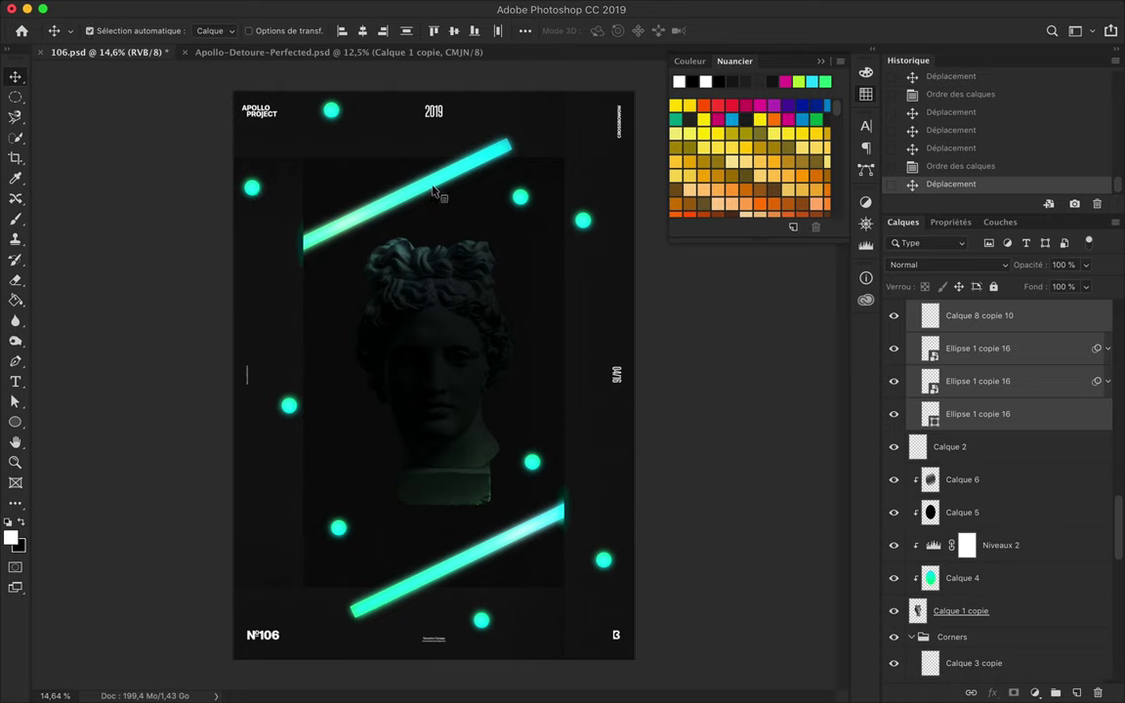
key(ctrl+bracketleft)
key(ctrl+alt+z)
key(ctrl+alt+z)
key(ctrl+alt+z)
drag(674, 360, 493, 359)
key(ctrl+s)
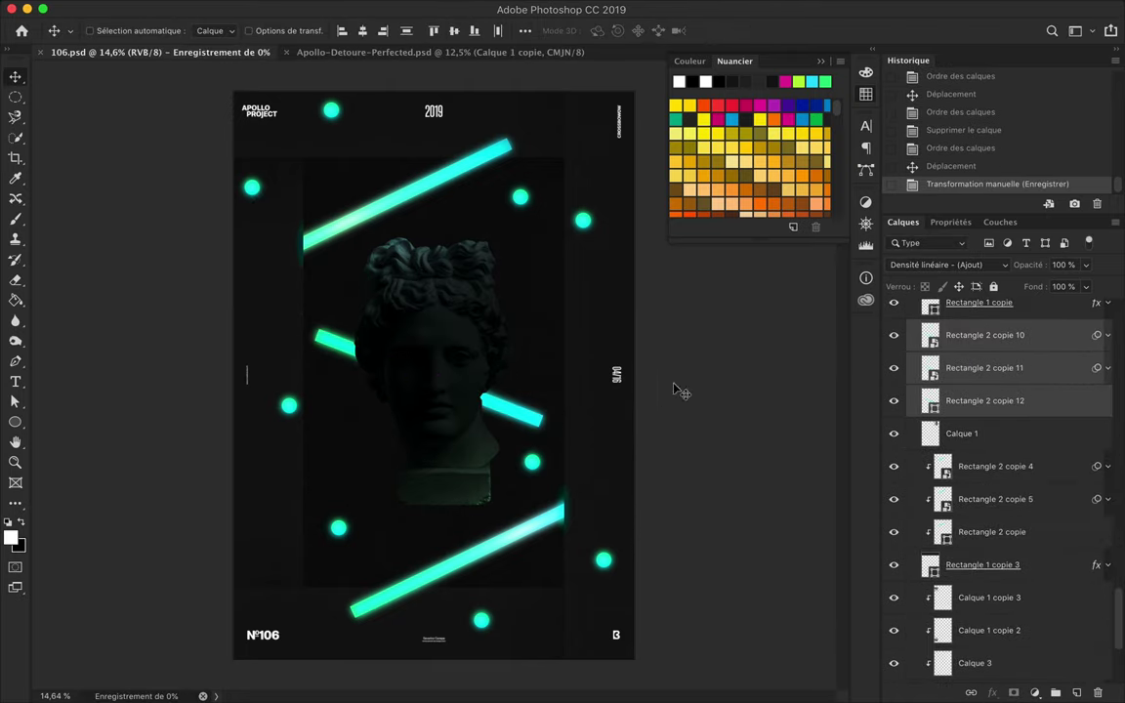
Step: Remove the outline from the short bar beside the bust
scroll(898, 361, down, 2)
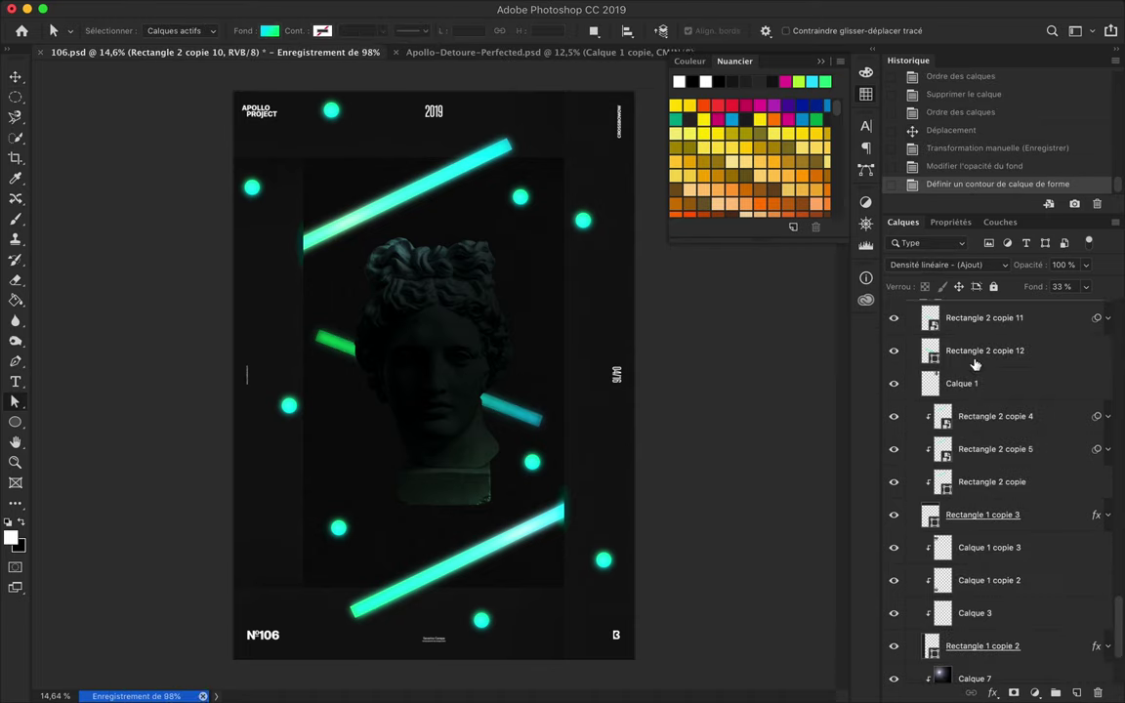
scroll(899, 351, down, 10)
click(894, 368)
scroll(977, 440, down, 5)
click(987, 570)
key(a)
click(323, 31)
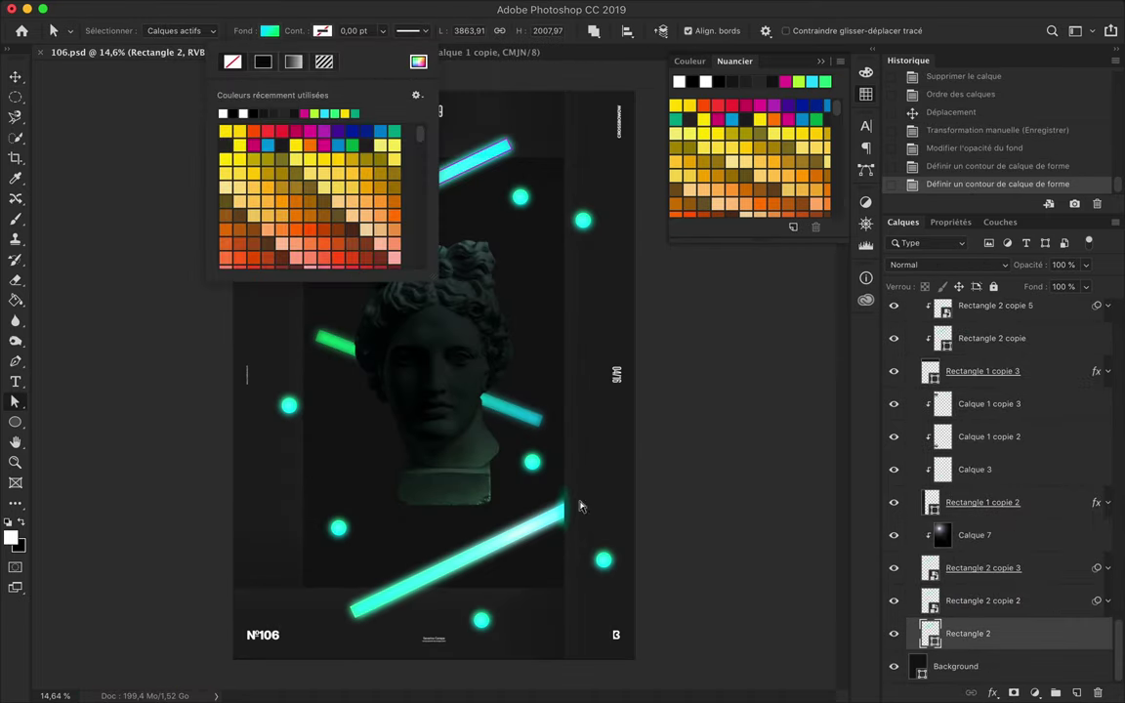
click(232, 56)
Step: Set the Rectangle 2 copie bar's outline width to 0 and delete the extra dots
scroll(1006, 418, down, 5)
scroll(1006, 430, down, 5)
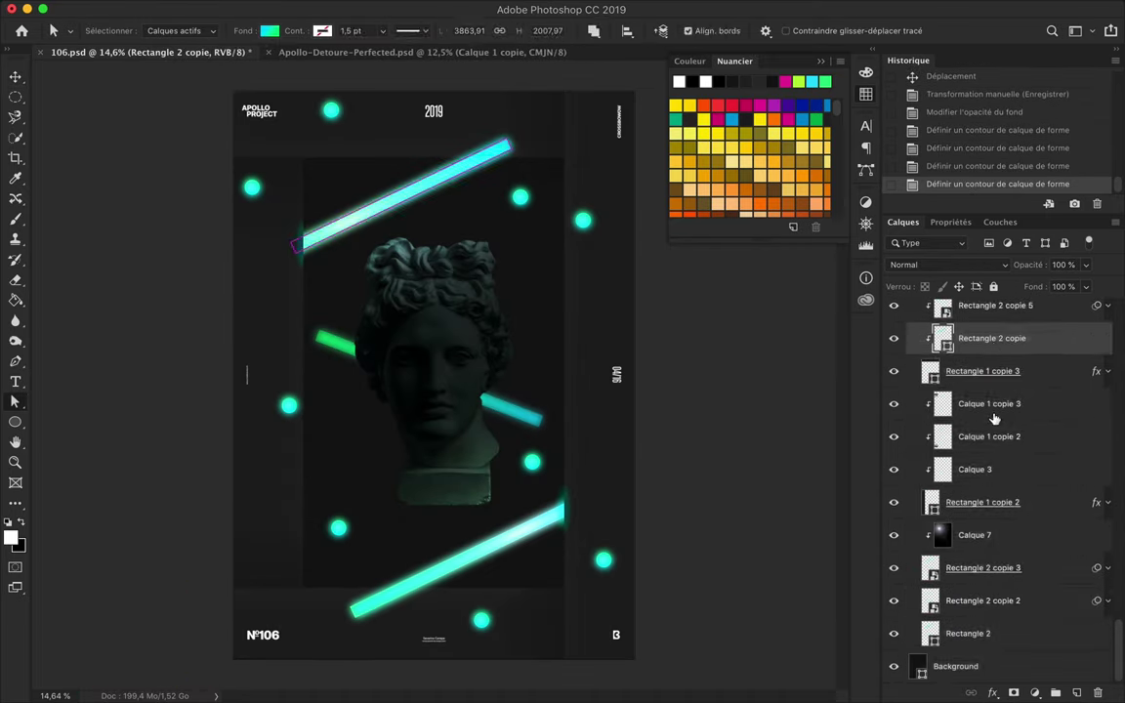
click(968, 634)
click(349, 31)
scroll(904, 414, up, 15)
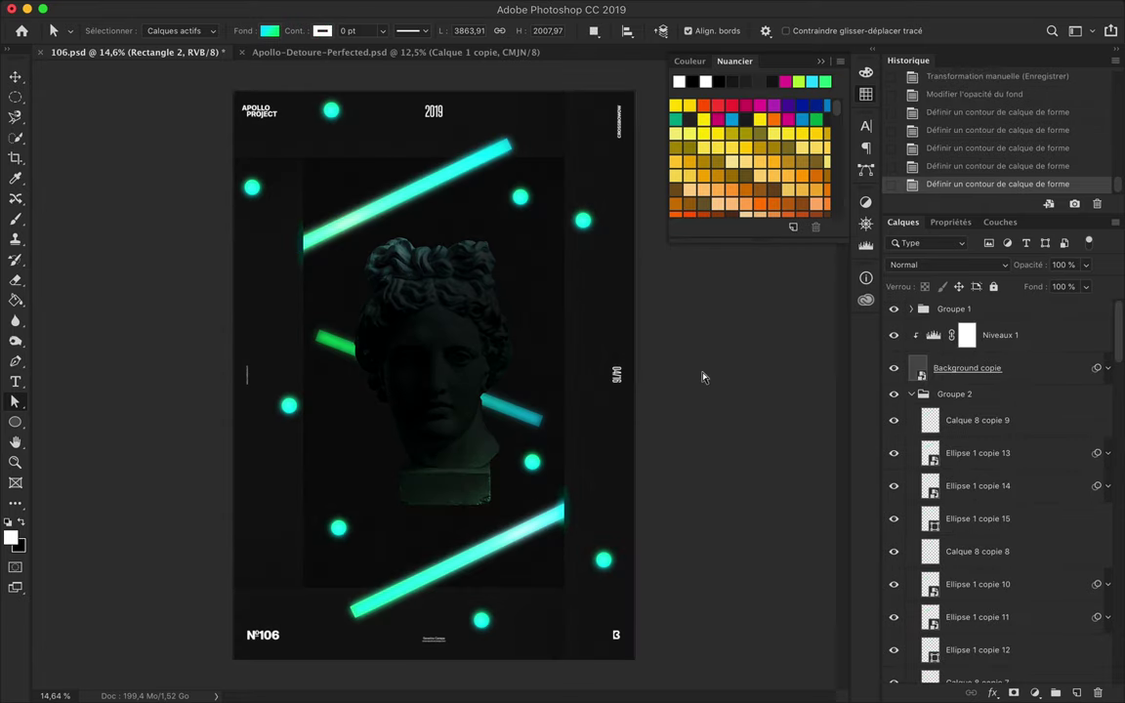
key(v)
key(Delete)
key(Delete)
key(Delete)
key(Delete)
key(Delete)
key(Delete)
key(Delete)
Step: Scroll the view to review the finished poster with its remaining glowing dots
scroll(970, 507, up, 10)
scroll(647, 192, down, 1)
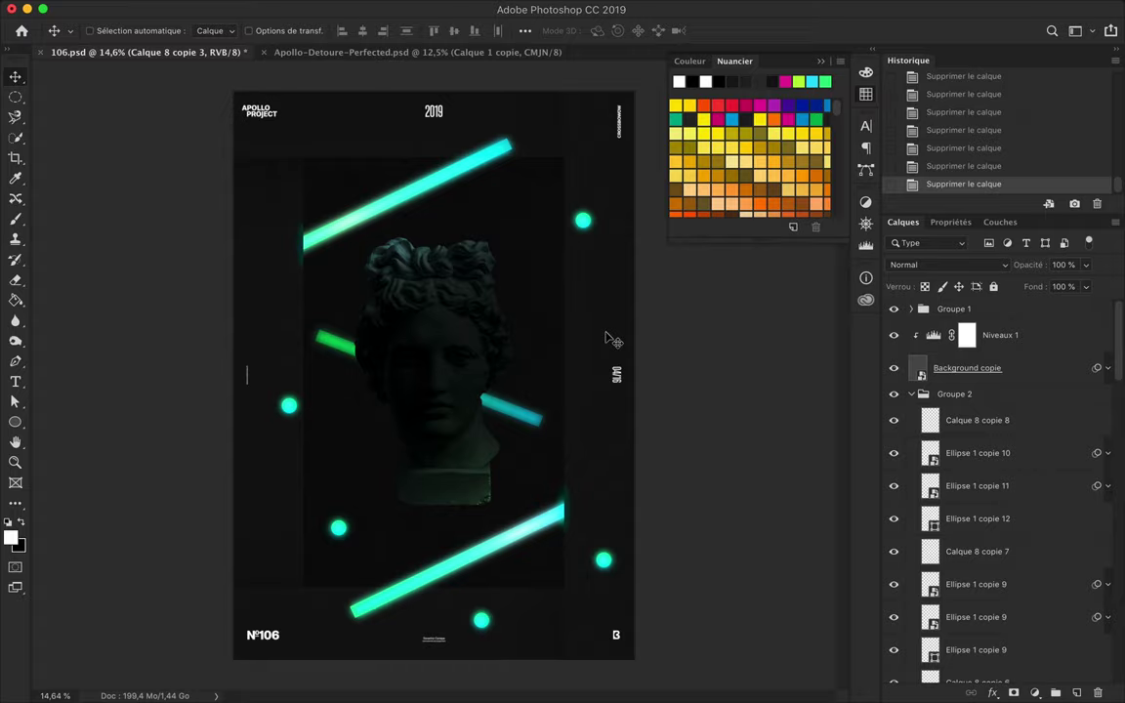